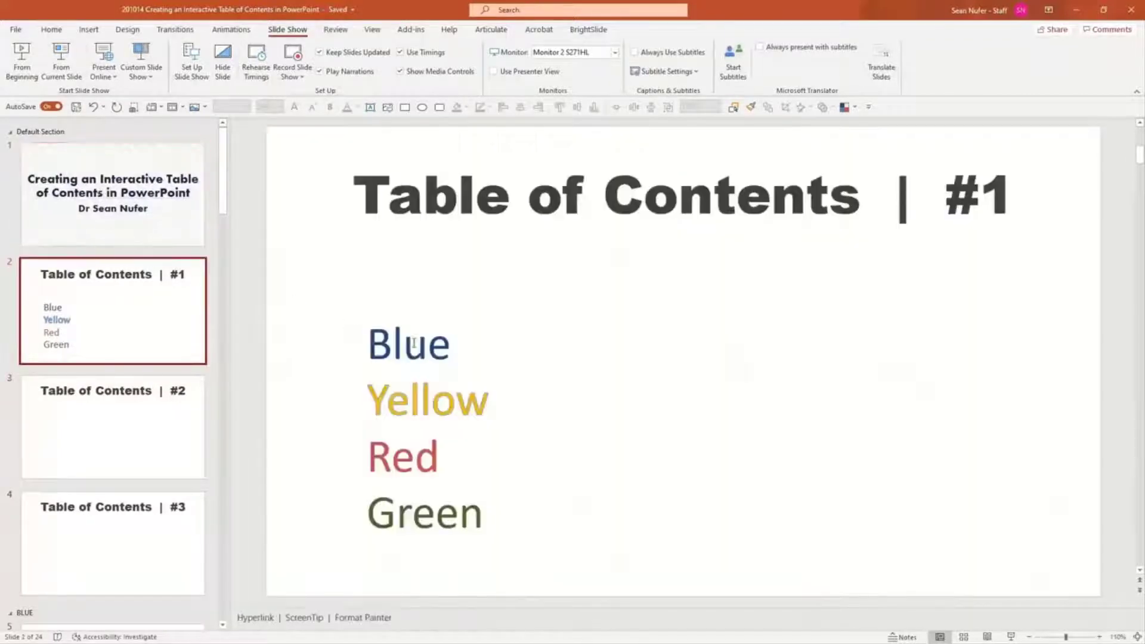
# - Drag the Blue, Yellow, Red, Green text box upward on slide 2
pyautogui.click(414, 344)
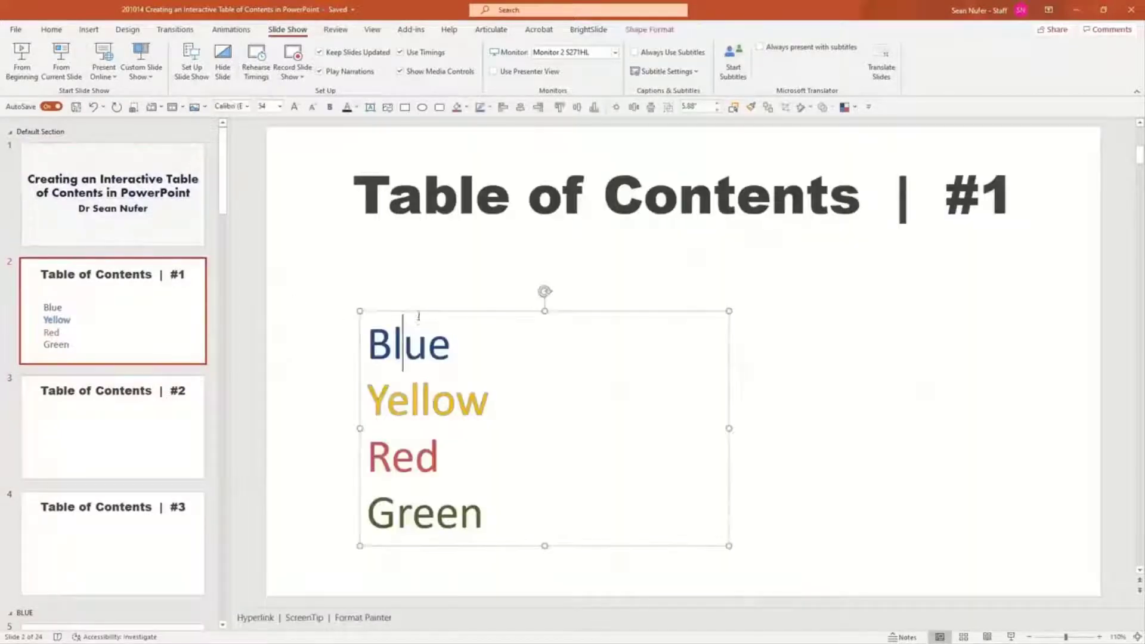
pyautogui.moveTo(416, 312); pyautogui.dragTo(412, 267)
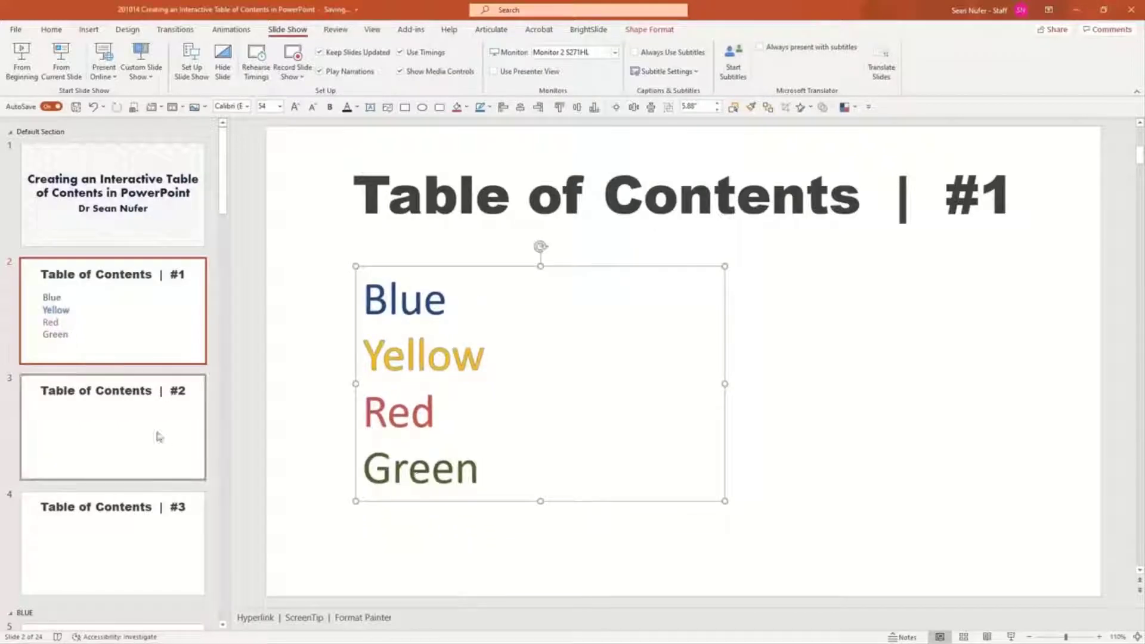
pyautogui.scroll(-3, 102, 427)
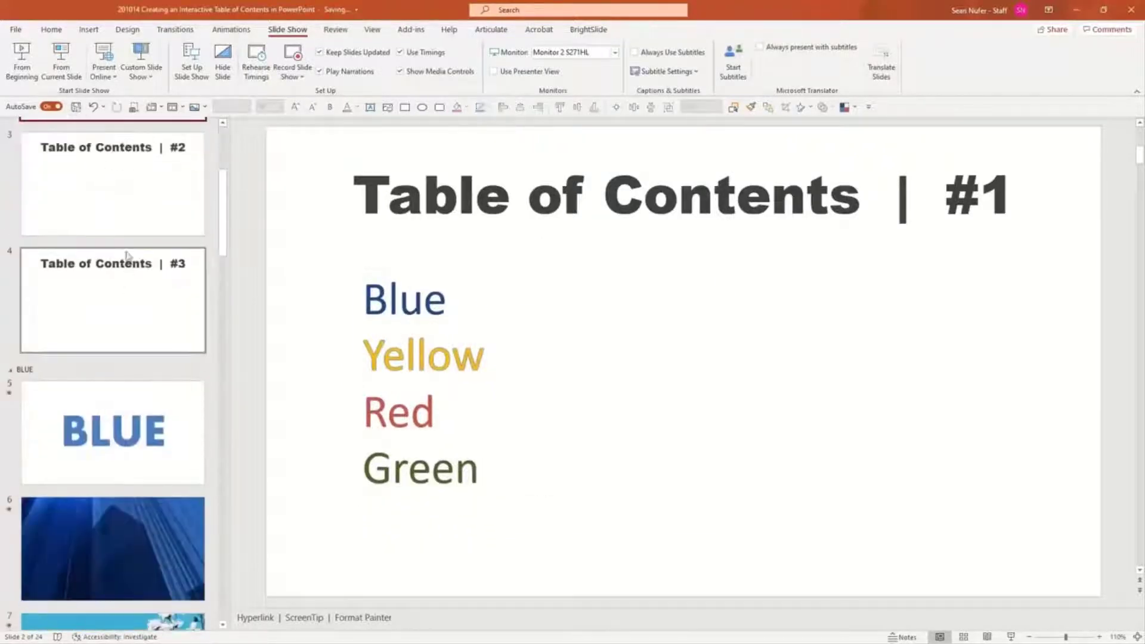
# - Collapse the BLUE and YELLOW sections in the thumbnail pane, then expand BLUE again
pyautogui.scroll(-2, 128, 258)
pyautogui.scroll(-2, 132, 249)
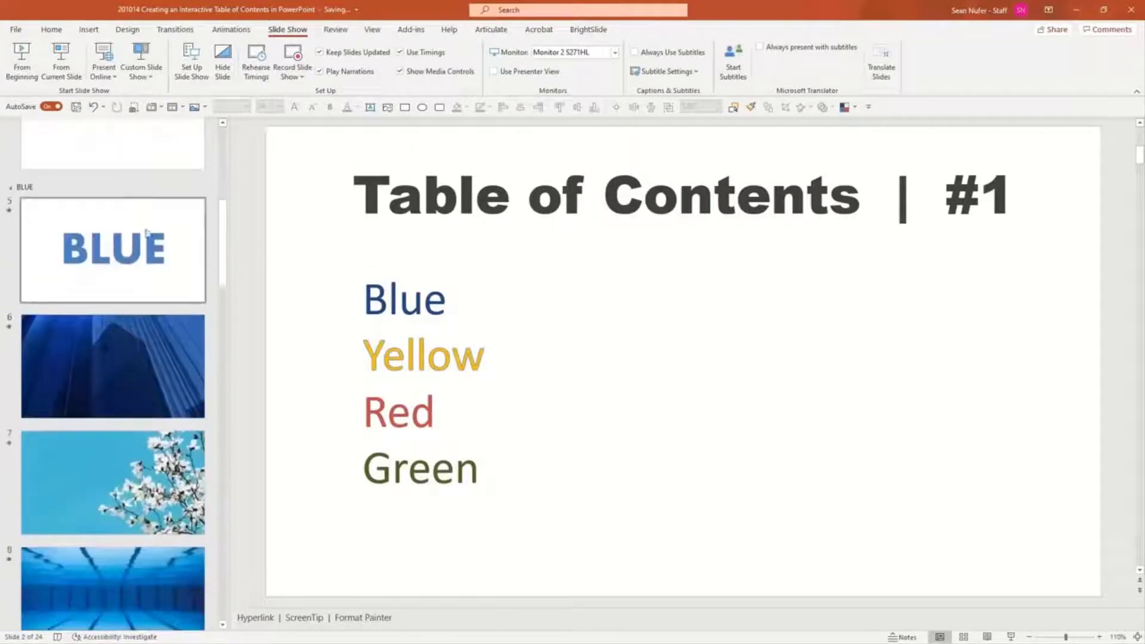
pyautogui.click(10, 188)
pyautogui.click(11, 205)
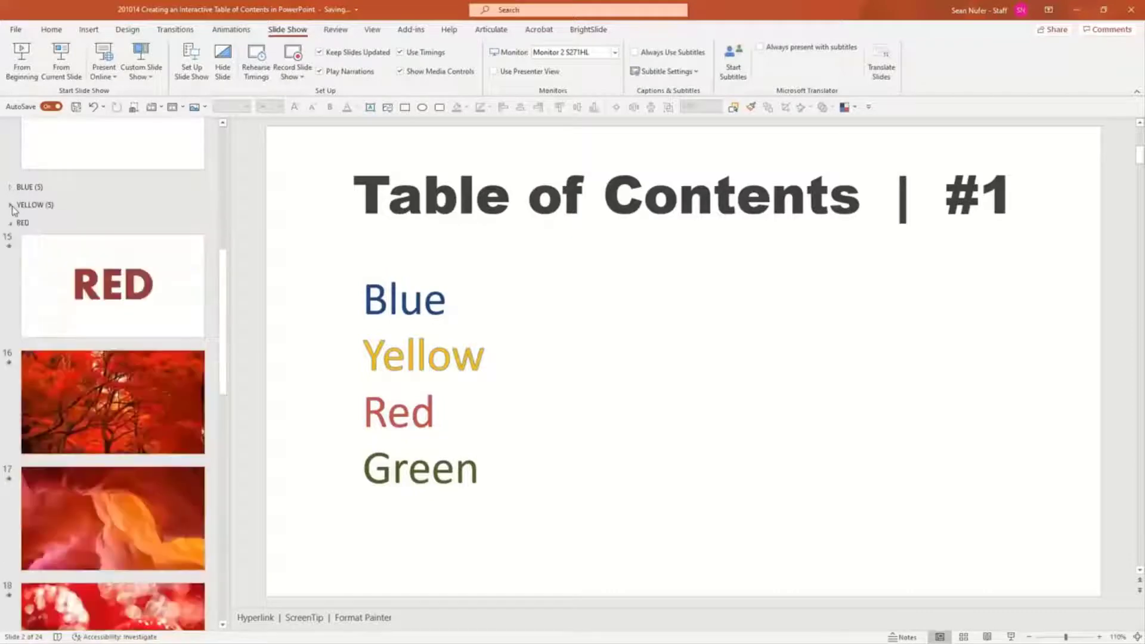
pyautogui.click(10, 188)
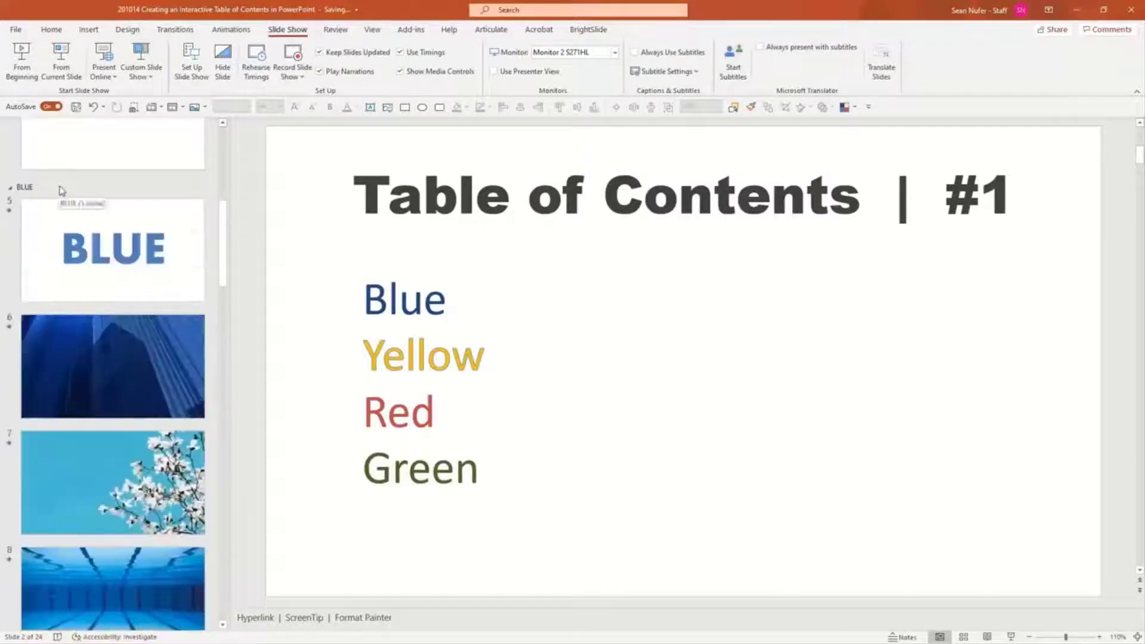
# - Cancel renaming the BLUE section, keeping it as BLUE, and scroll to slide 5
pyautogui.rightClick(27, 190)
pyautogui.click(72, 196)
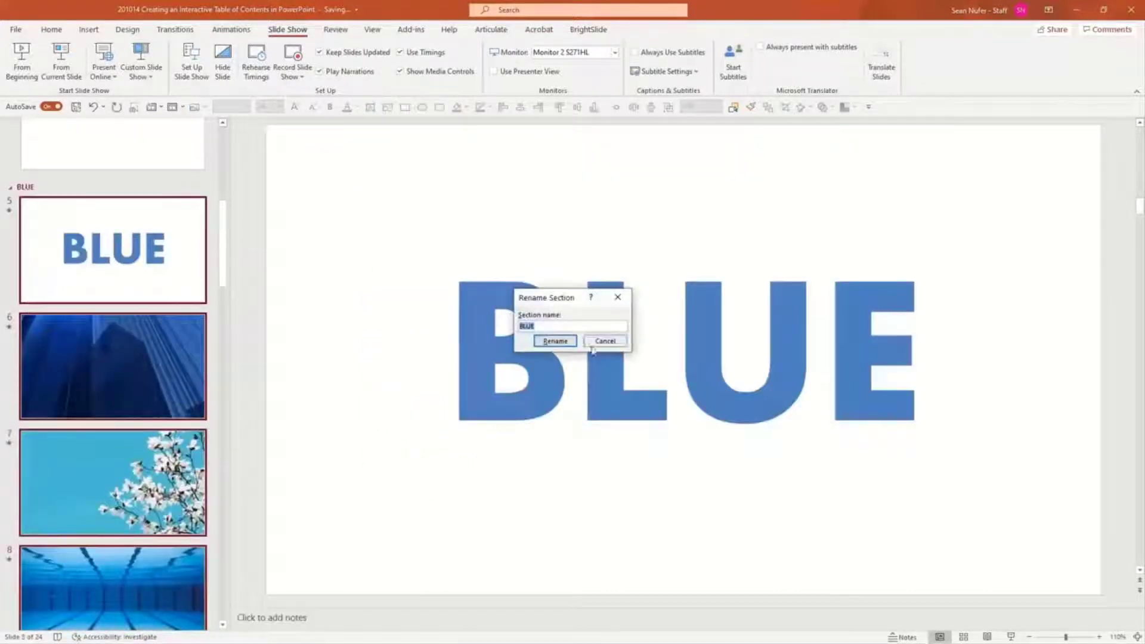
pyautogui.press('Return')
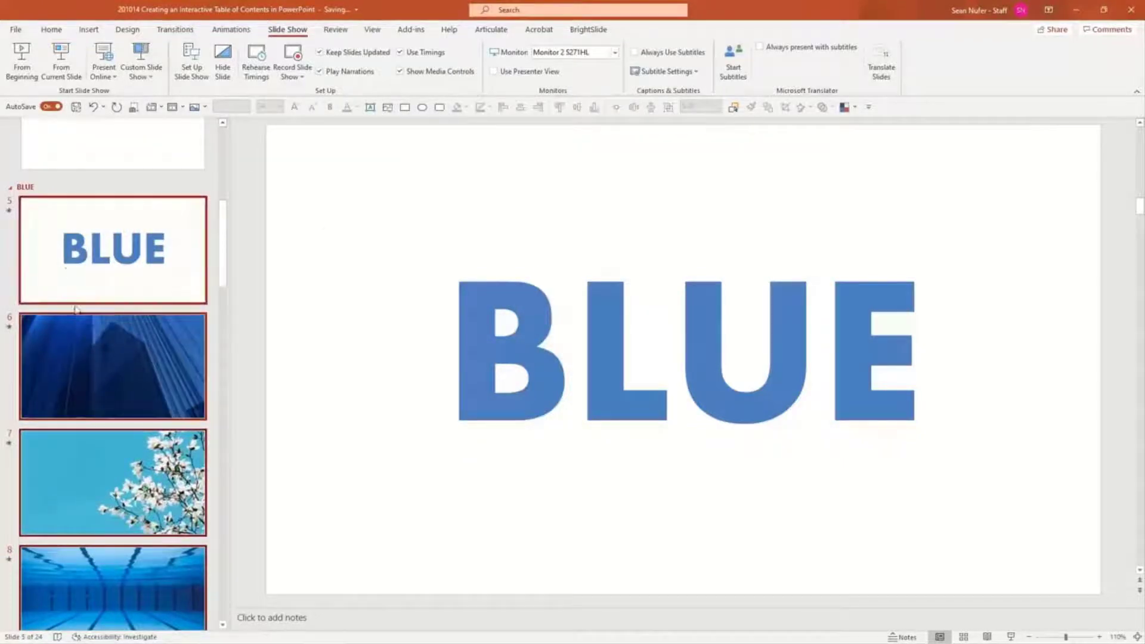
pyautogui.scroll(-5, 60, 298)
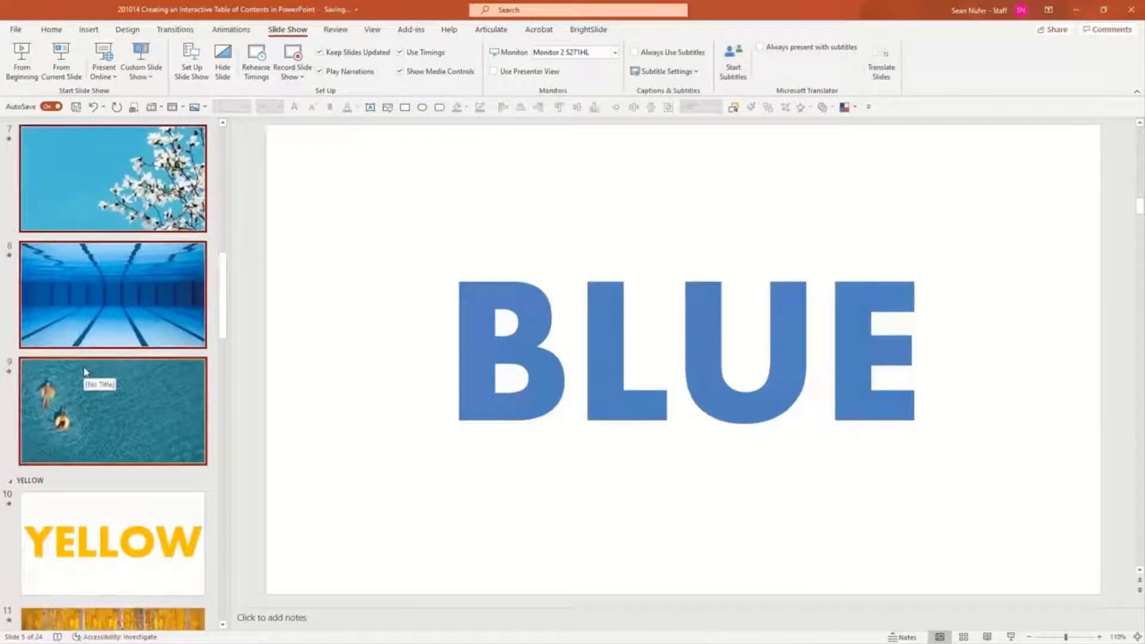
pyautogui.scroll(-5, 84, 371)
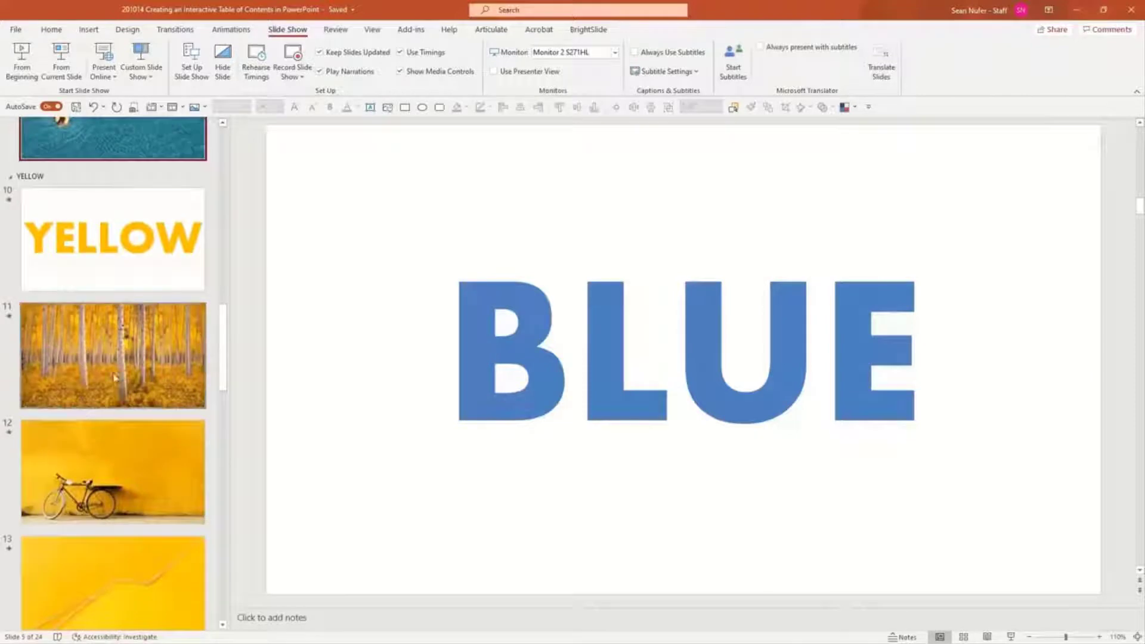
pyautogui.scroll(-10, 115, 377)
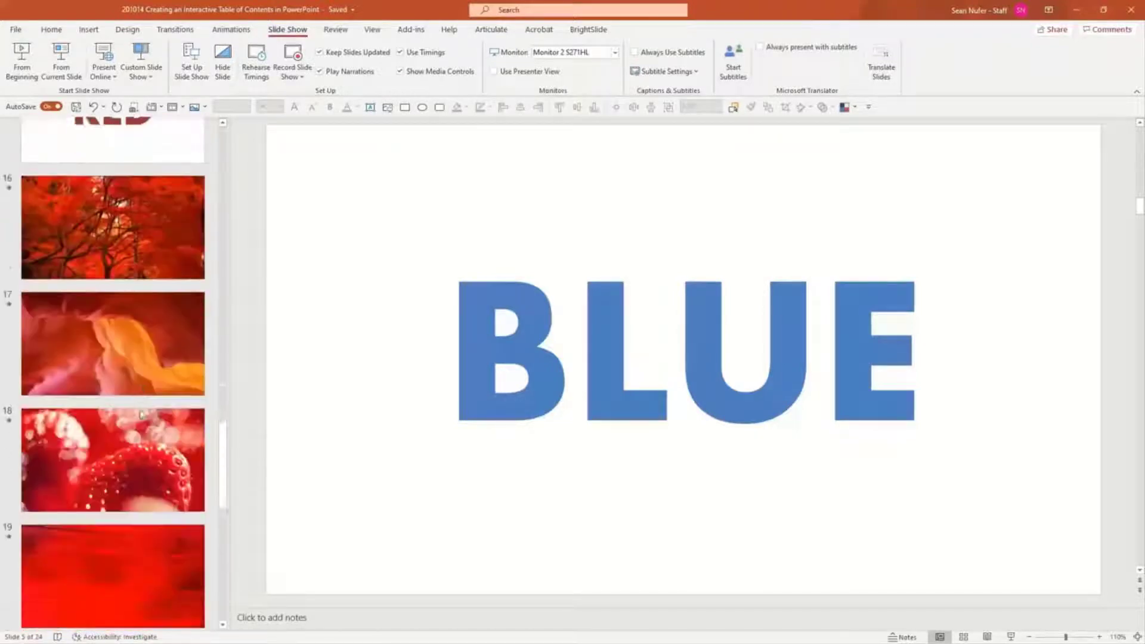
pyautogui.scroll(-2, 142, 412)
pyautogui.scroll(5, 155, 333)
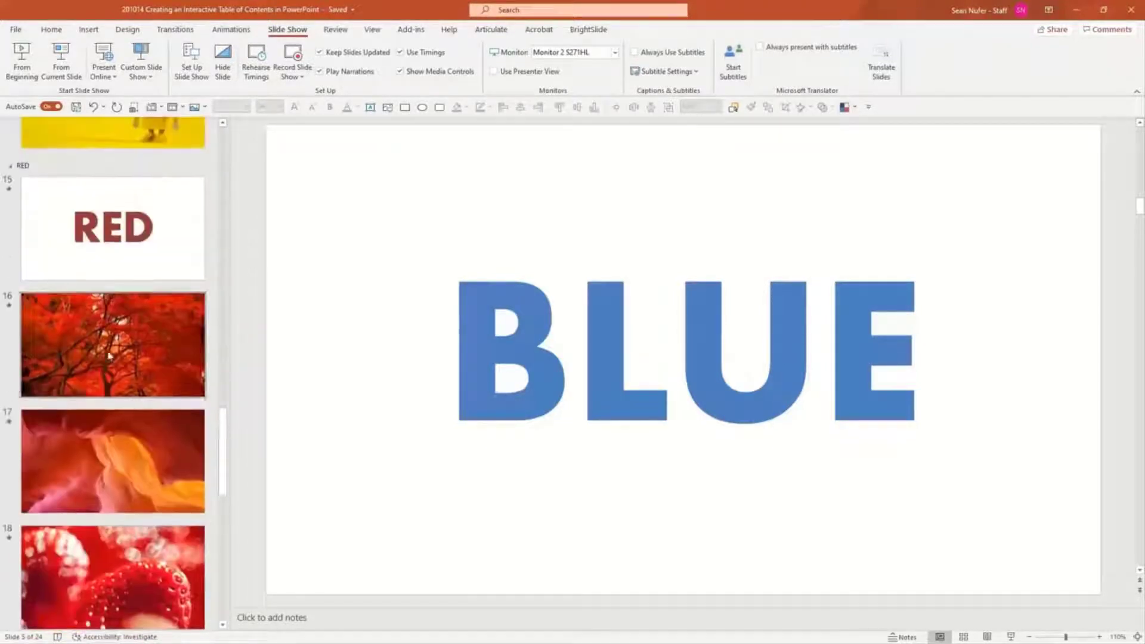
# - View RED section slides 15, 16 (red trees) and 17 (canyon photo)
pyautogui.click(165, 269)
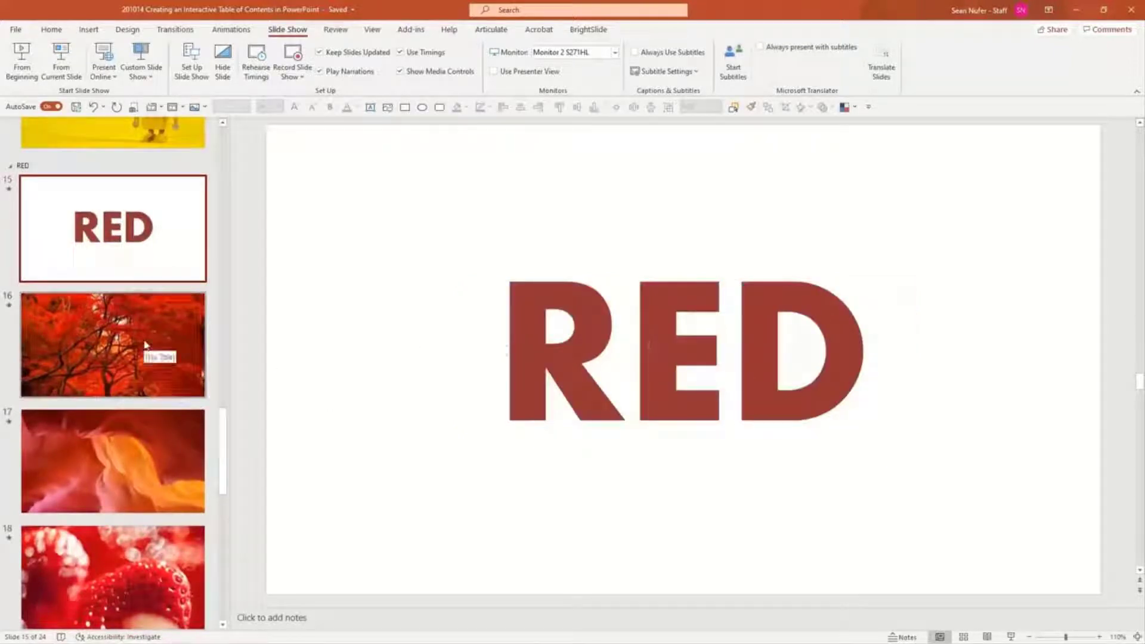
pyautogui.scroll(-3, 114, 346)
pyautogui.click(113, 179)
pyautogui.click(104, 305)
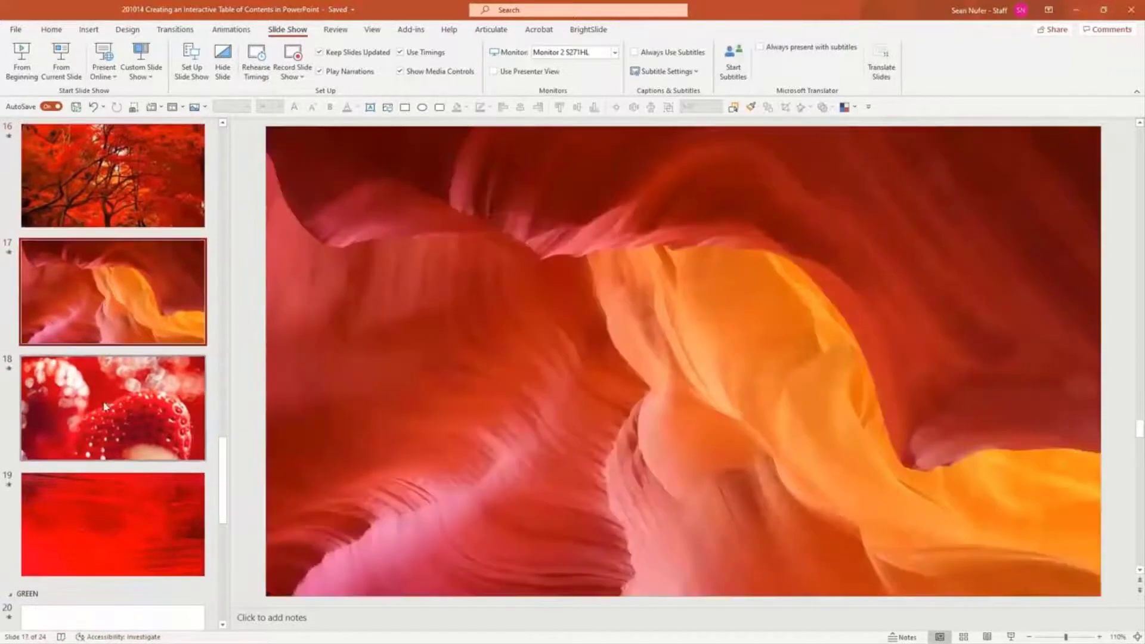
# - Scroll the thumbnails back to the top and select slide 2, Table of Contents #1
pyautogui.scroll(-4, 105, 412)
pyautogui.scroll(-3, 104, 411)
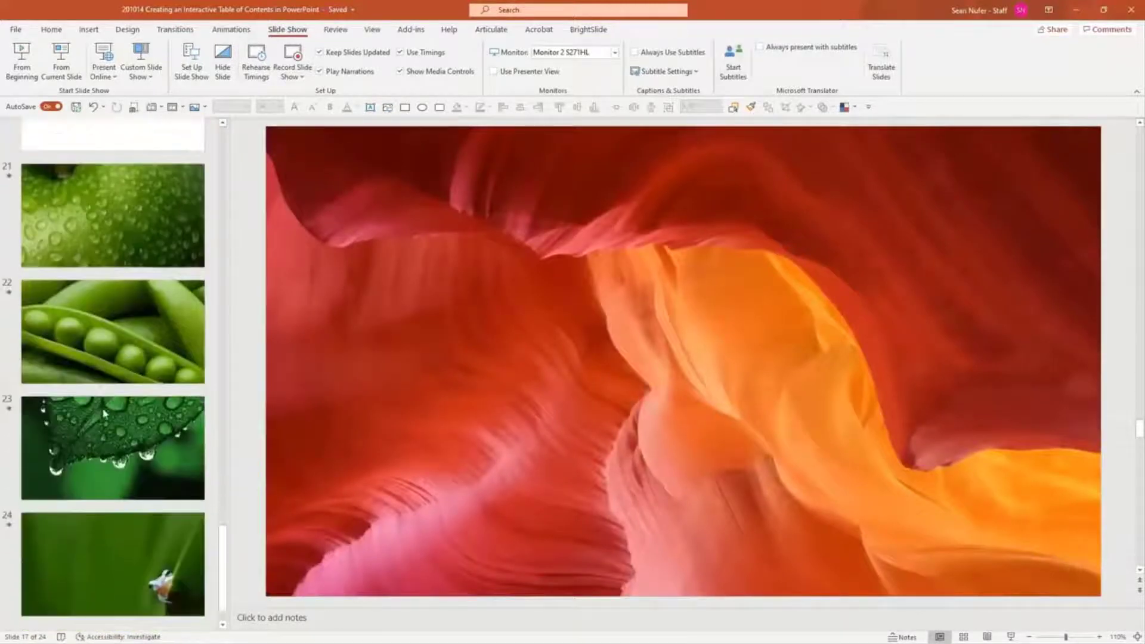
pyautogui.scroll(10, 104, 387)
pyautogui.scroll(10, 103, 335)
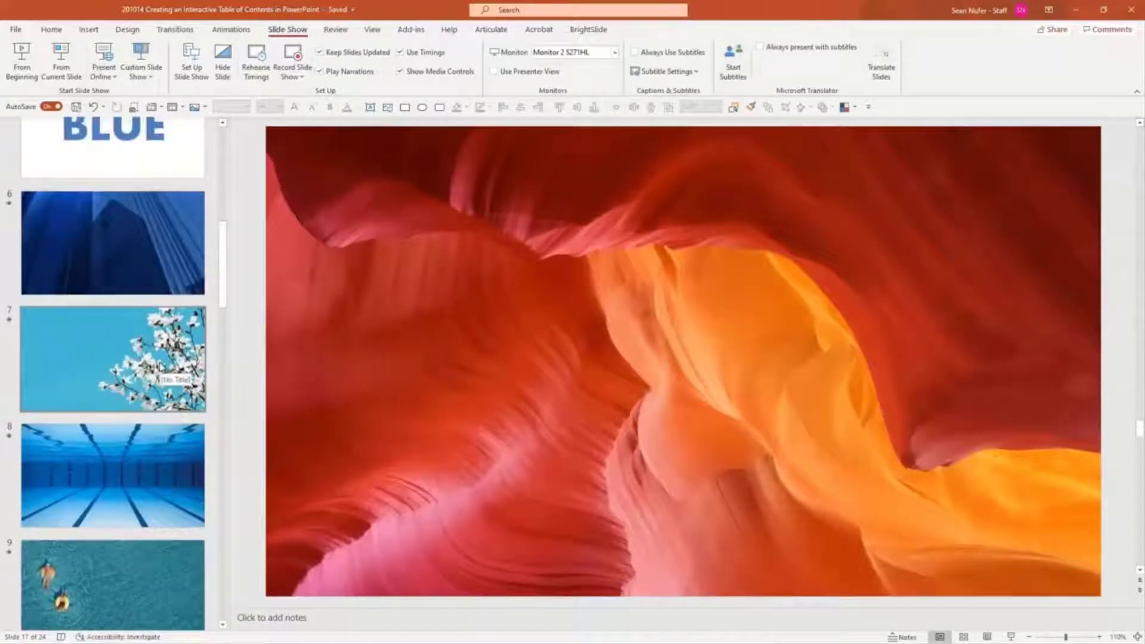
pyautogui.scroll(3, 158, 366)
pyautogui.scroll(-1, 154, 367)
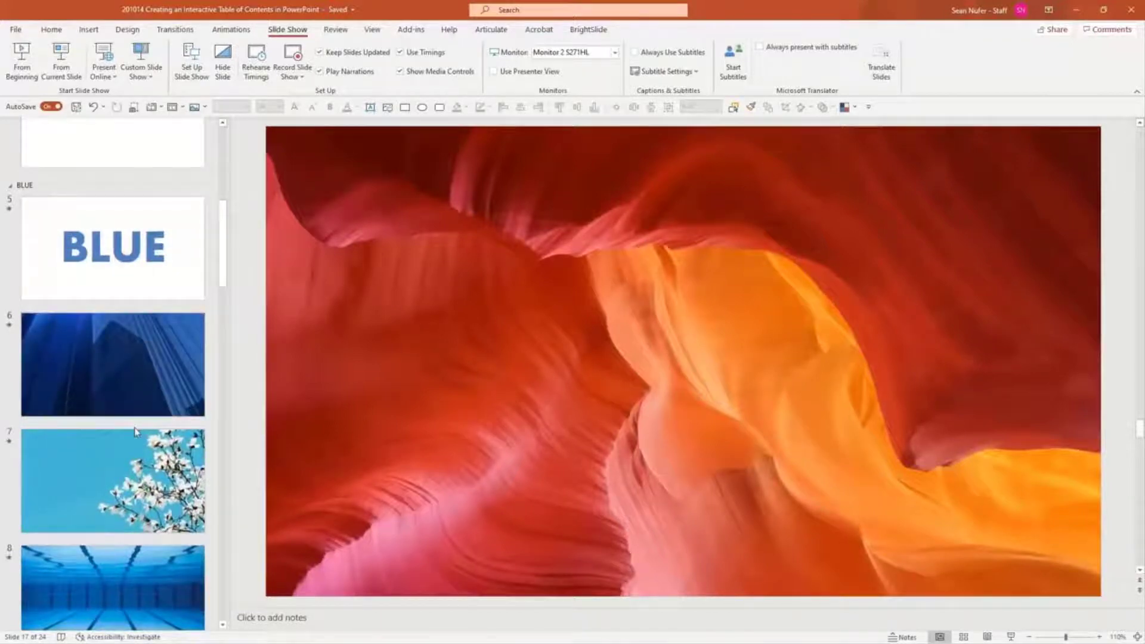
pyautogui.scroll(10, 132, 428)
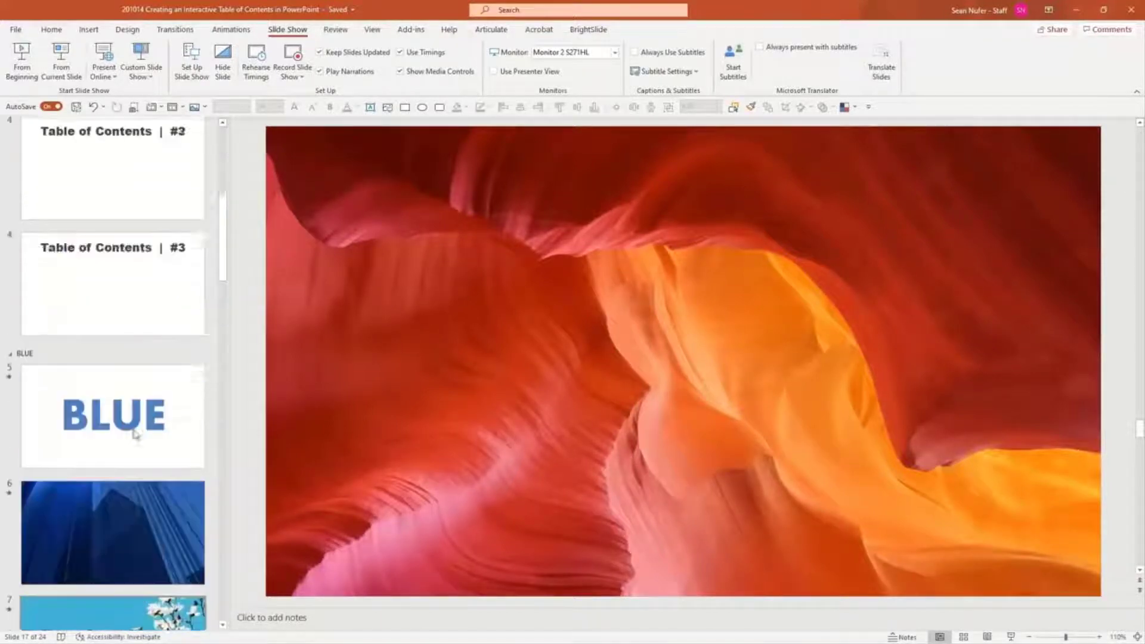
pyautogui.click(179, 331)
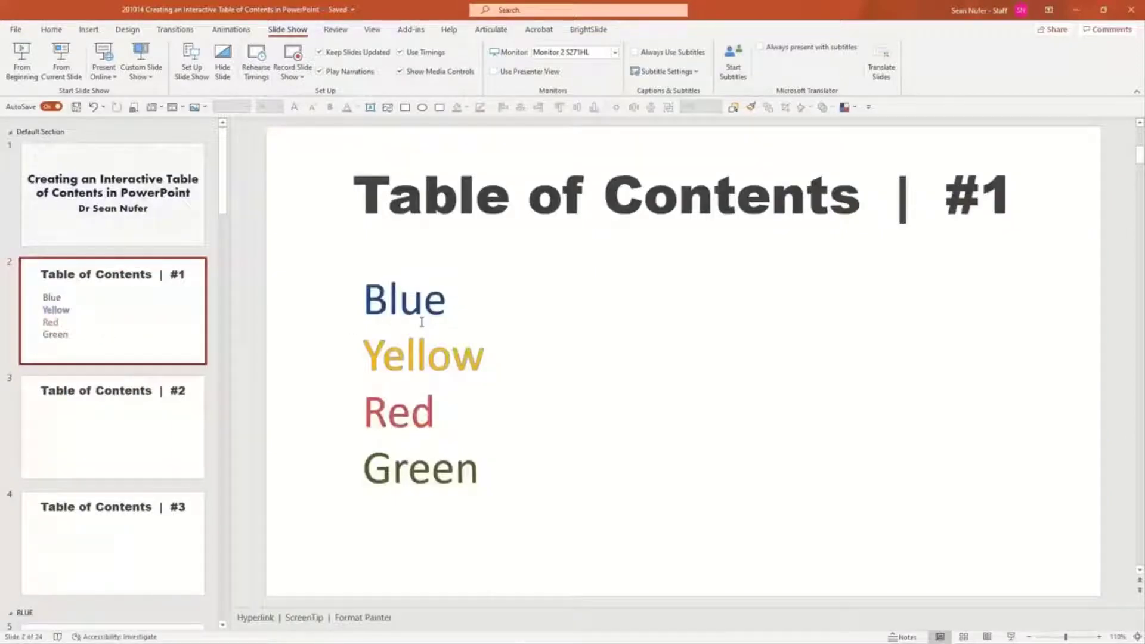
# - Narrow the colour list text box to fit its words
pyautogui.click(398, 301)
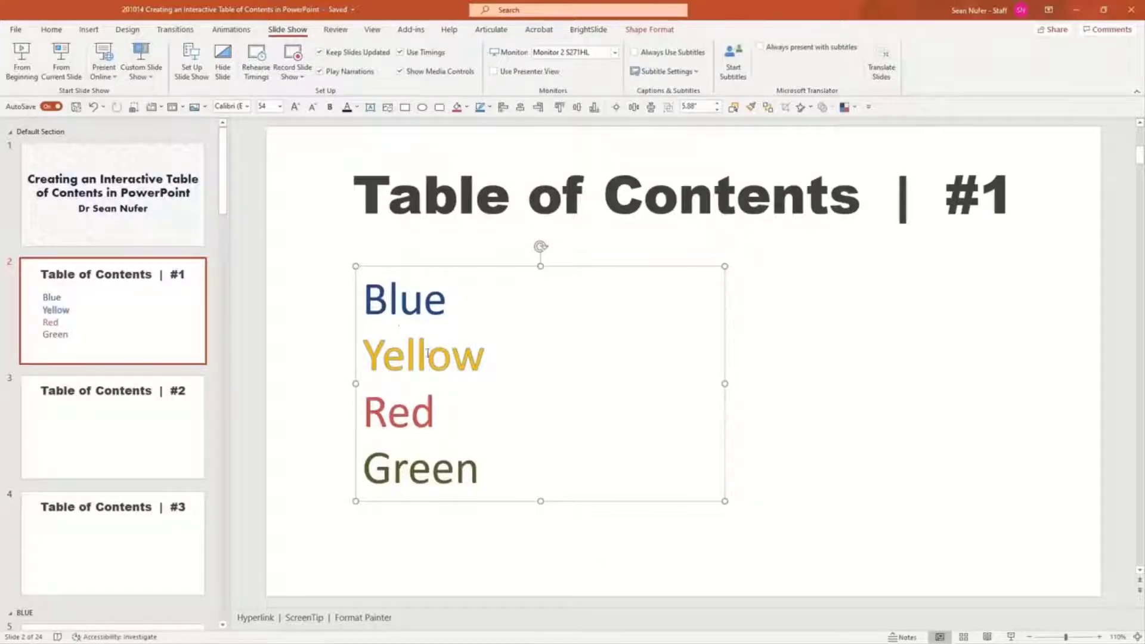
pyautogui.doubleClick(417, 306)
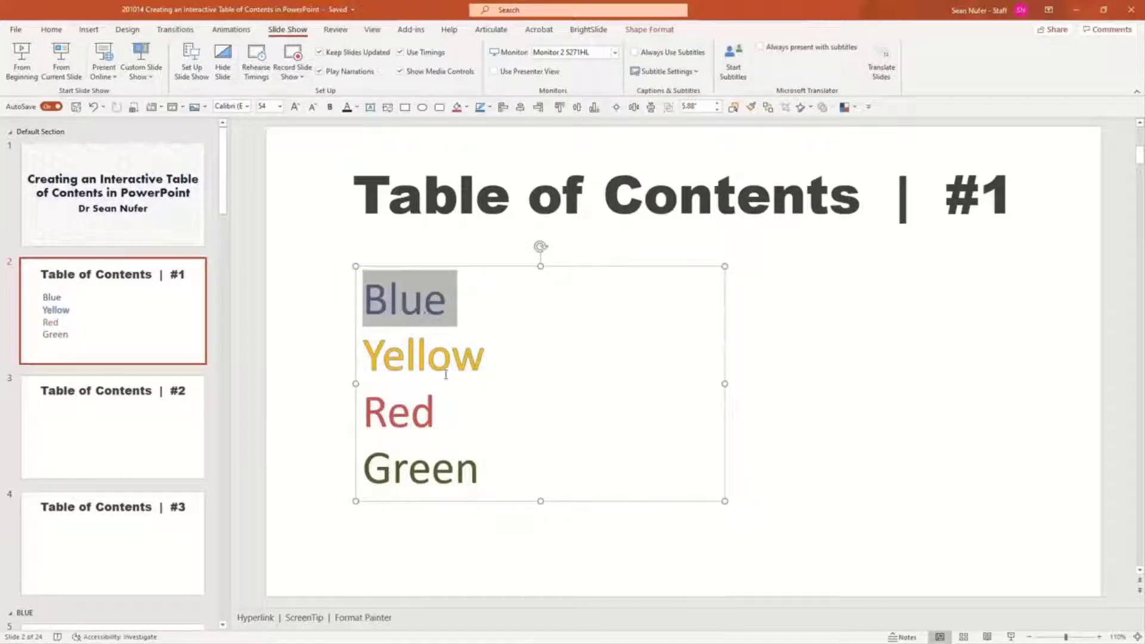
pyautogui.moveTo(725, 383); pyautogui.dragTo(564, 383)
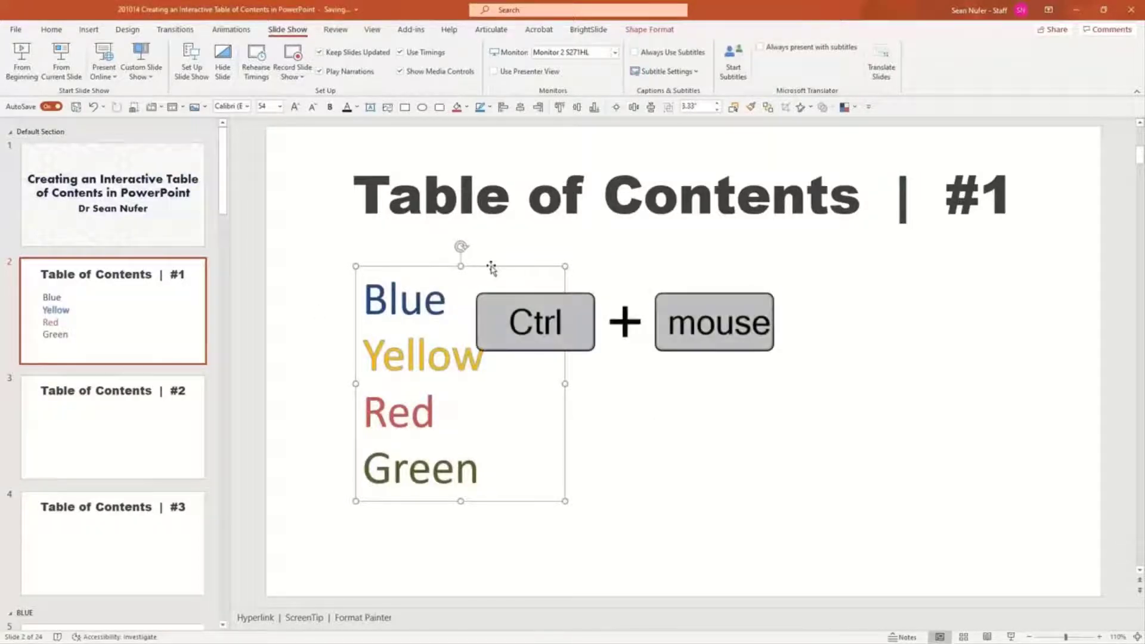
# - Duplicate the list to the right, then place the caret after Blue in the original
pyautogui.moveTo(491, 268); pyautogui.dragTo(823, 262)
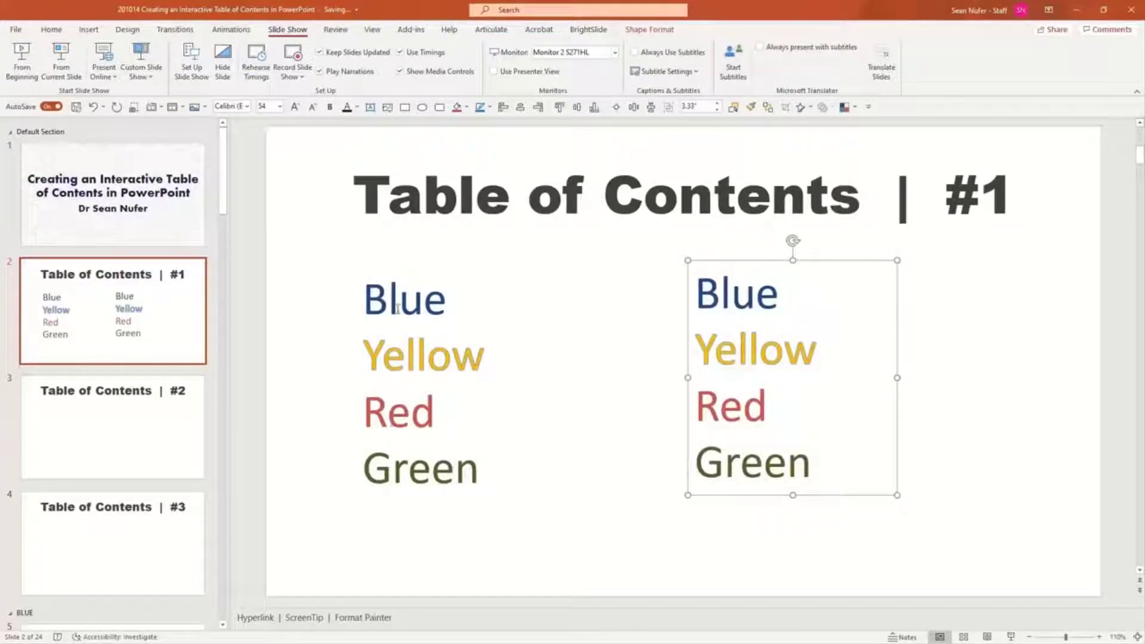
pyautogui.click(398, 309)
pyautogui.click(448, 301)
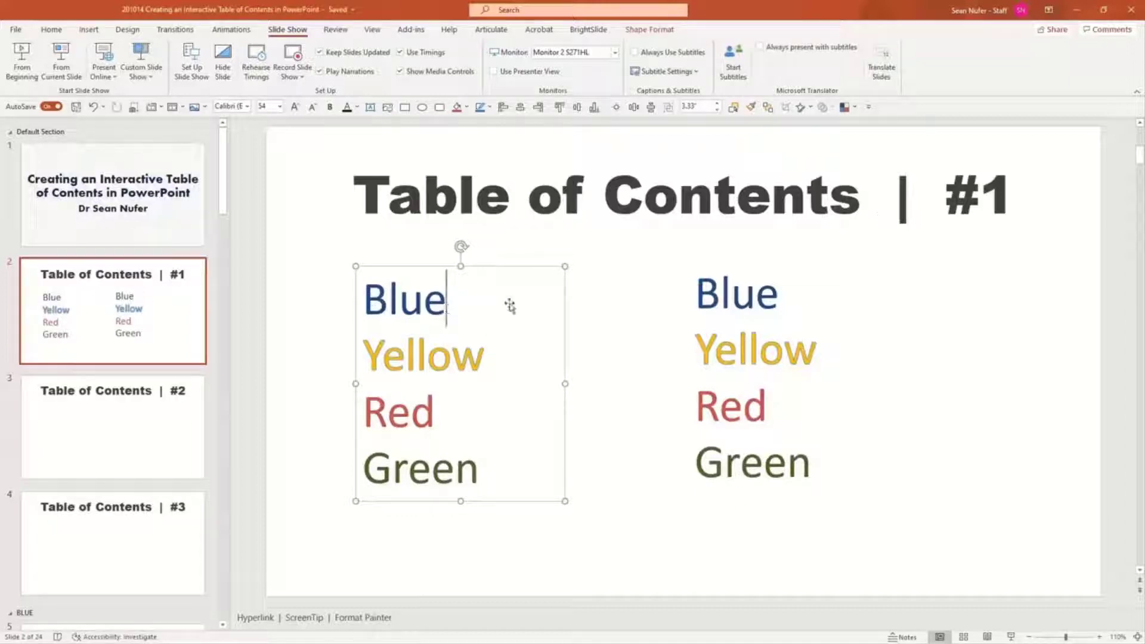
# - Hyperlink the word Blue to slide 5 under Place in This Document
pyautogui.doubleClick(447, 305)
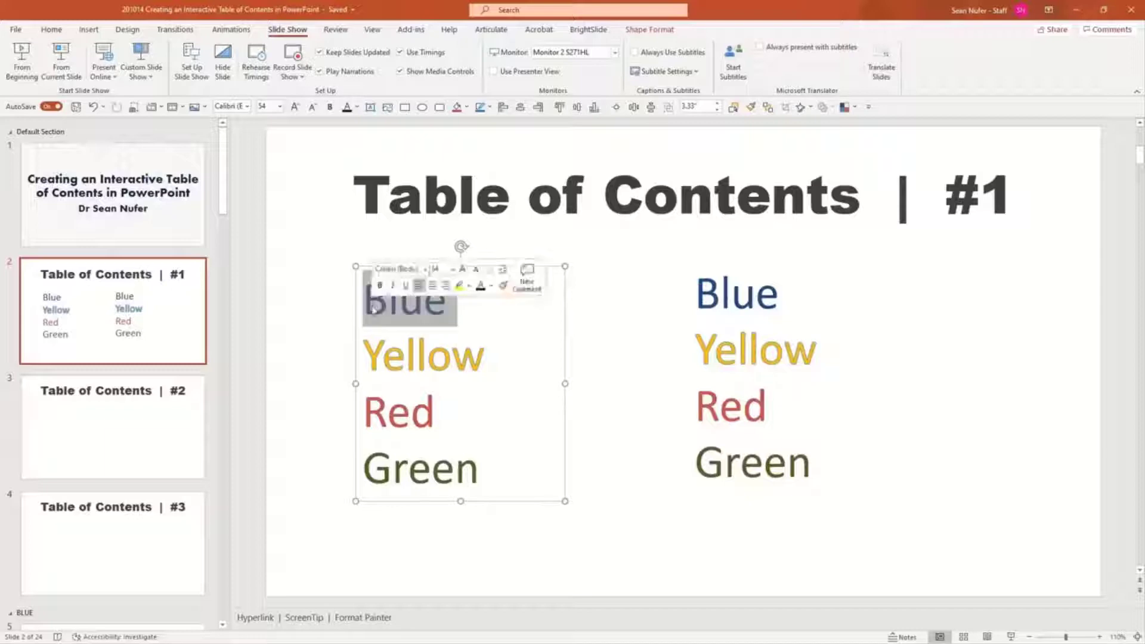
pyautogui.rightClick(375, 311)
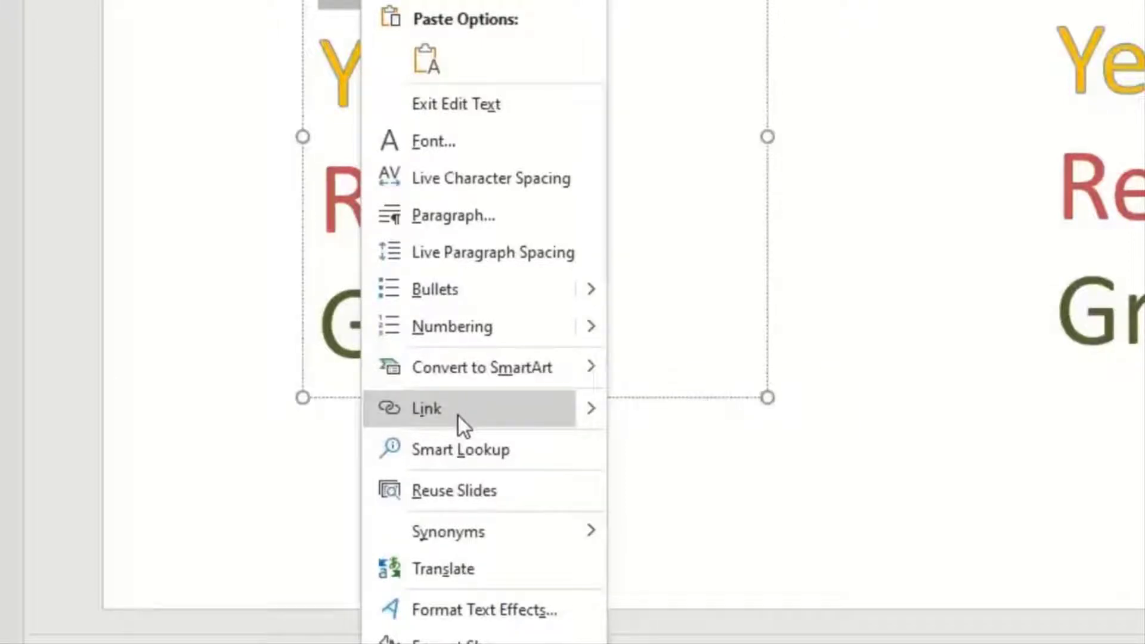
pyautogui.click(458, 416)
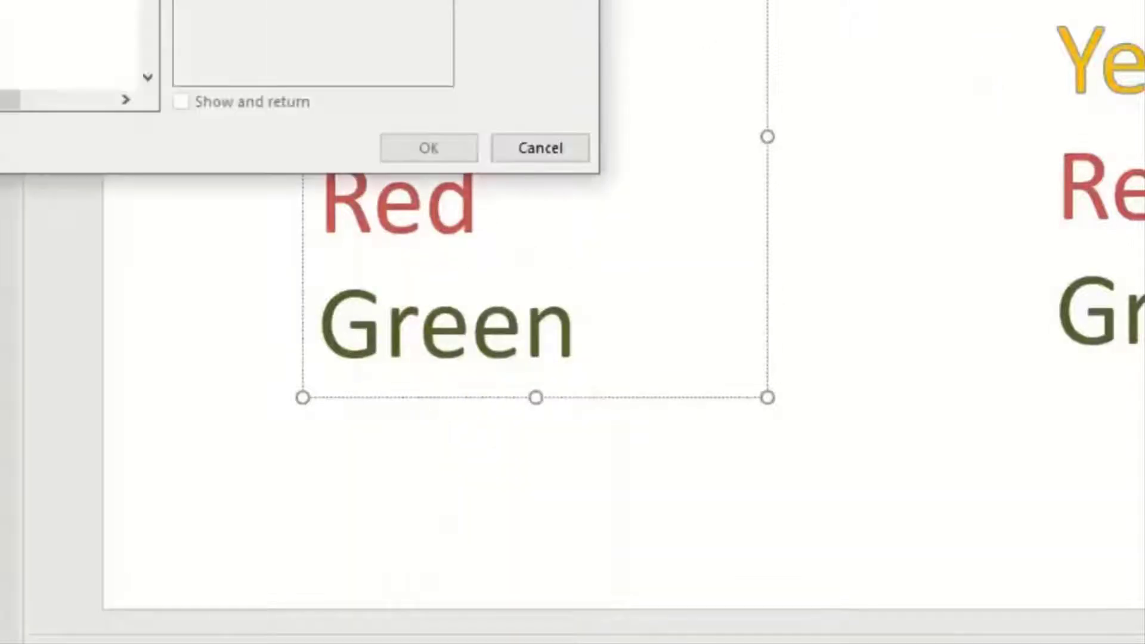
pyautogui.moveTo(0, 111); pyautogui.dragTo(235, 111)
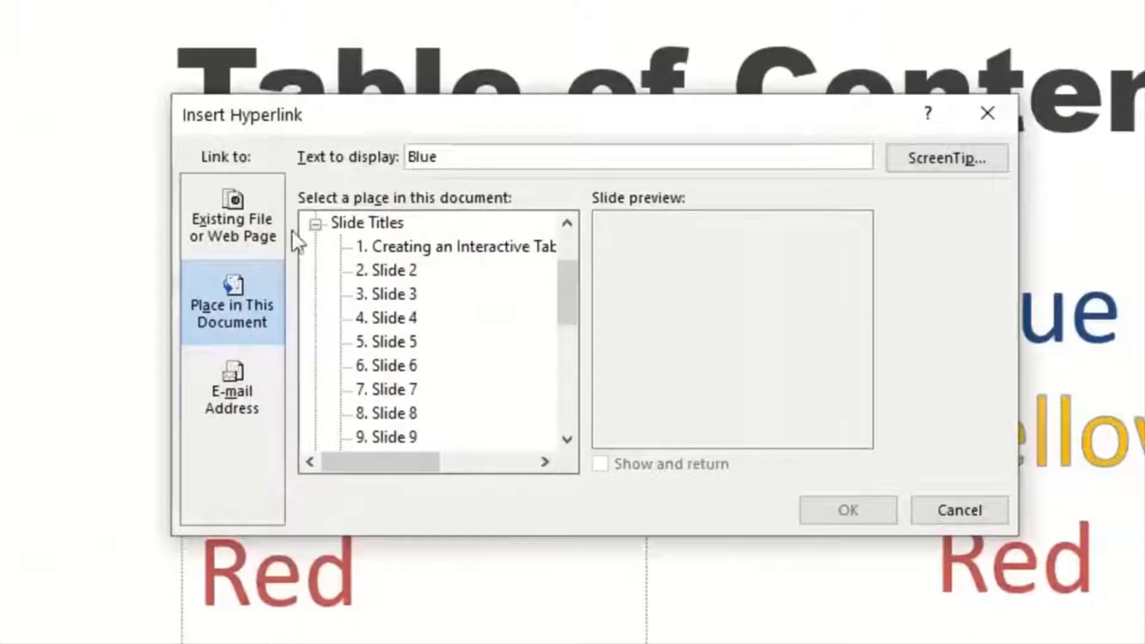
pyautogui.click(235, 205)
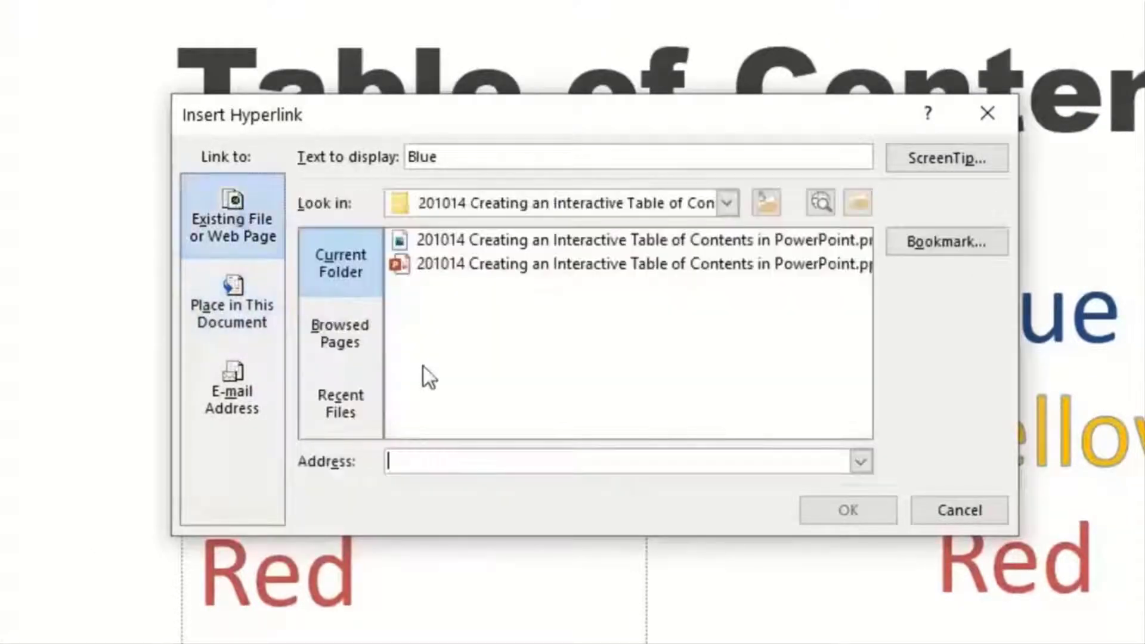
pyautogui.click(229, 307)
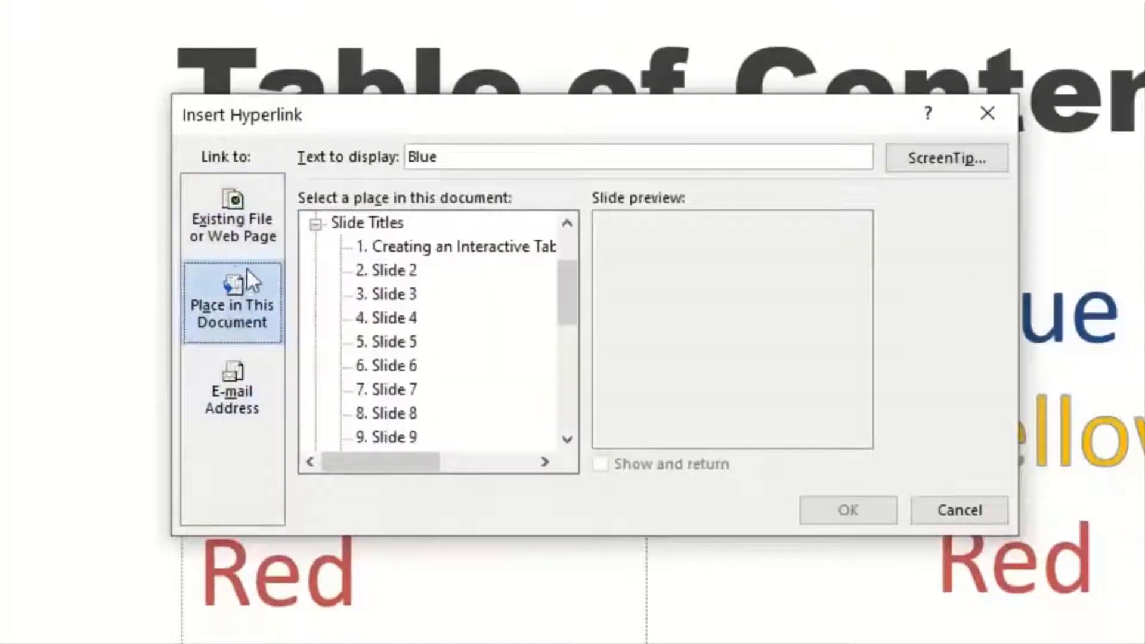
pyautogui.click(410, 246)
pyautogui.click(399, 272)
pyautogui.click(398, 294)
pyautogui.click(399, 318)
pyautogui.click(399, 341)
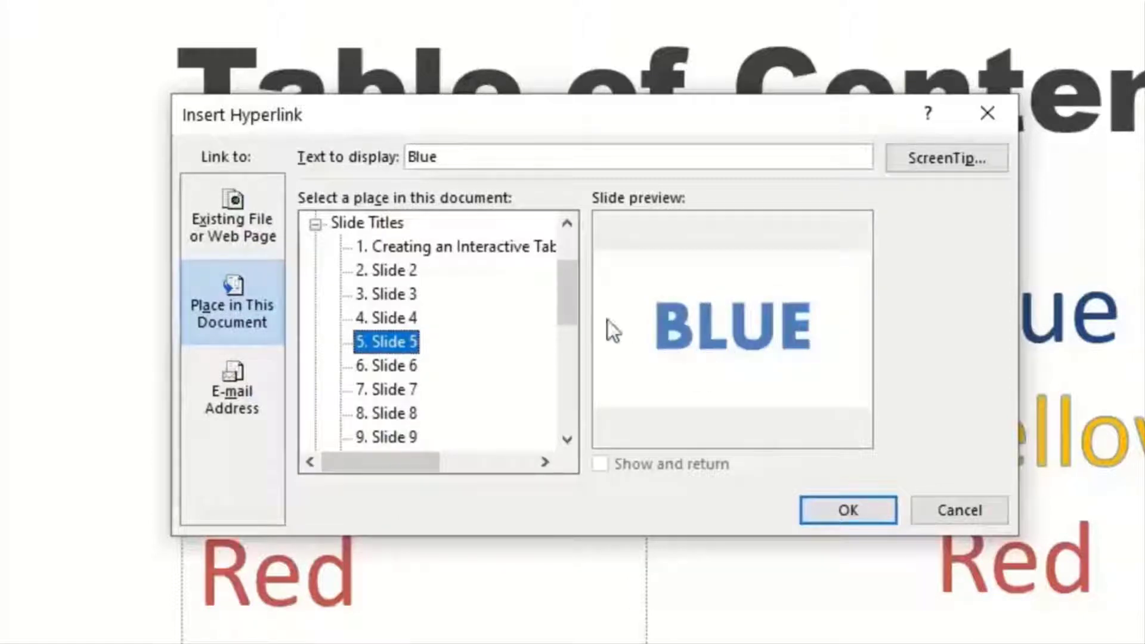
pyautogui.click(841, 509)
# - Hyperlink the word Yellow to slide 10, the YELLOW slide
pyautogui.click(477, 459)
pyautogui.click(356, 457)
pyautogui.doubleClick(355, 457)
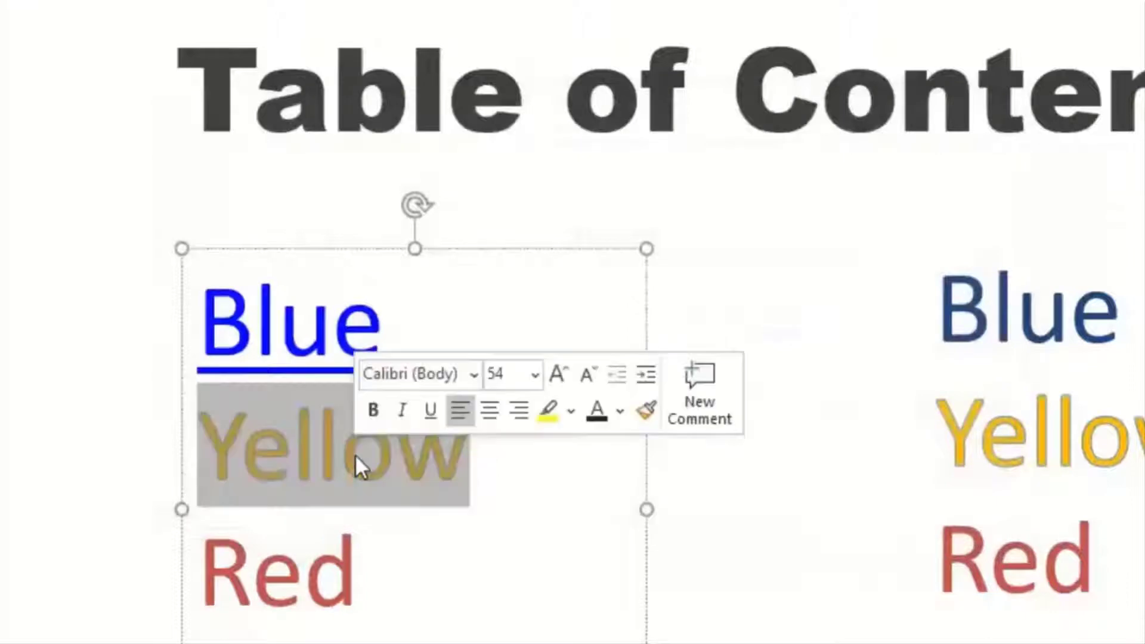
pyautogui.hotkey('ctrl', 'k')
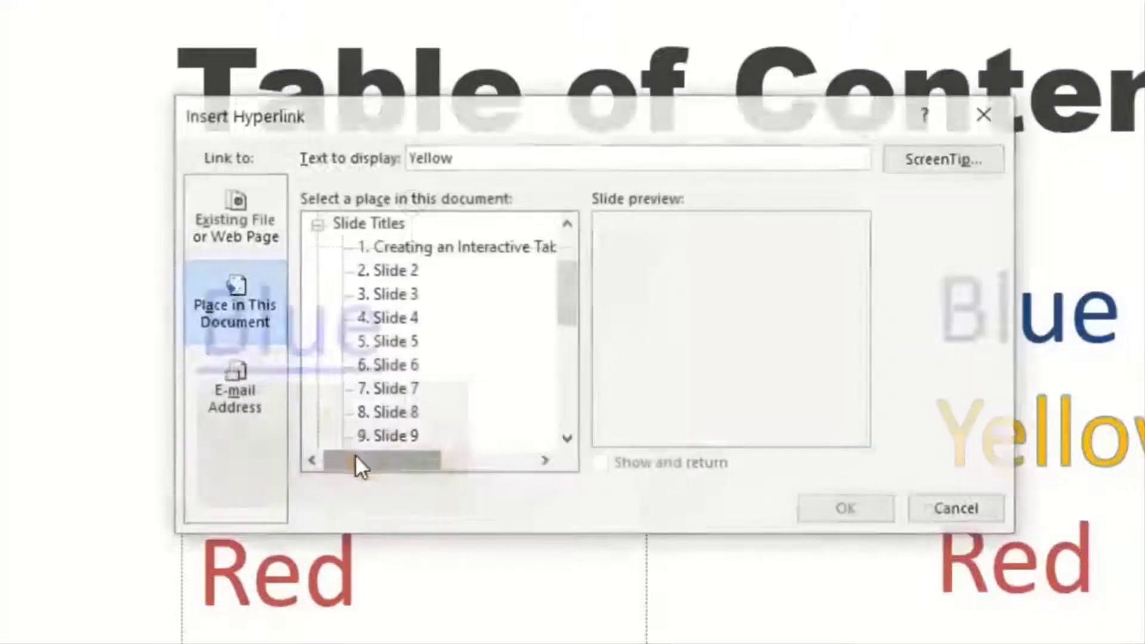
pyautogui.scroll(-1, 442, 449)
pyautogui.click(394, 388)
pyautogui.click(825, 510)
# - Hyperlink the word Red to slide 15, the RED slide
pyautogui.doubleClick(280, 590)
pyautogui.hotkey('ctrl', 'k')
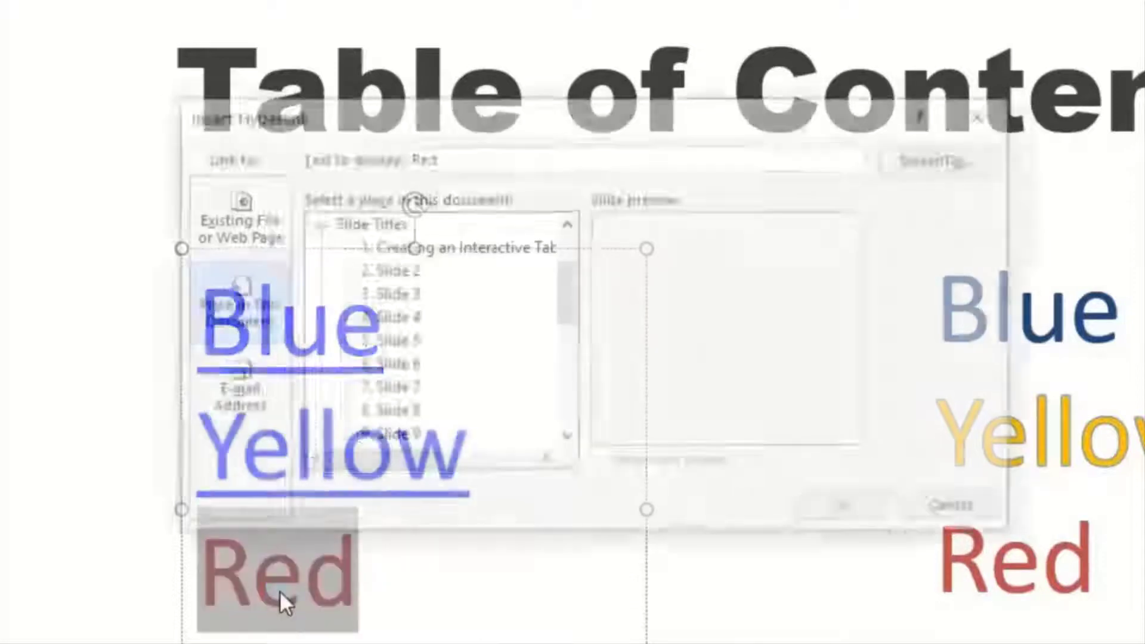
pyautogui.scroll(-3, 451, 351)
pyautogui.click(406, 365)
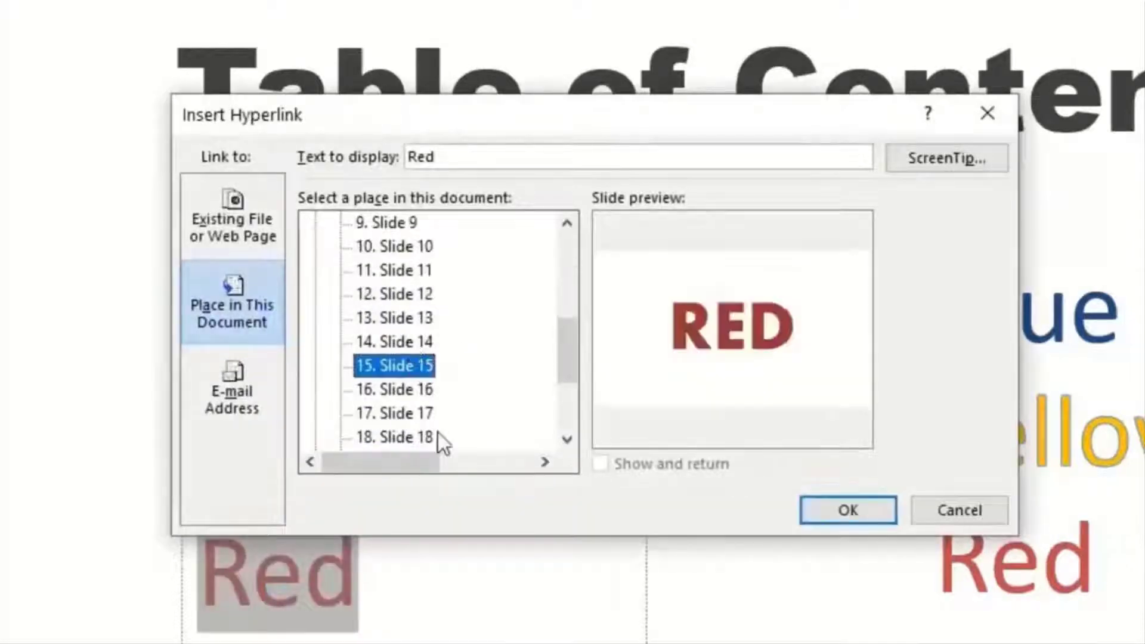
pyautogui.click(828, 506)
# - Hyperlink the word Green to slide 20, the GREEN slide
pyautogui.hotkey('ctrl', 'k')
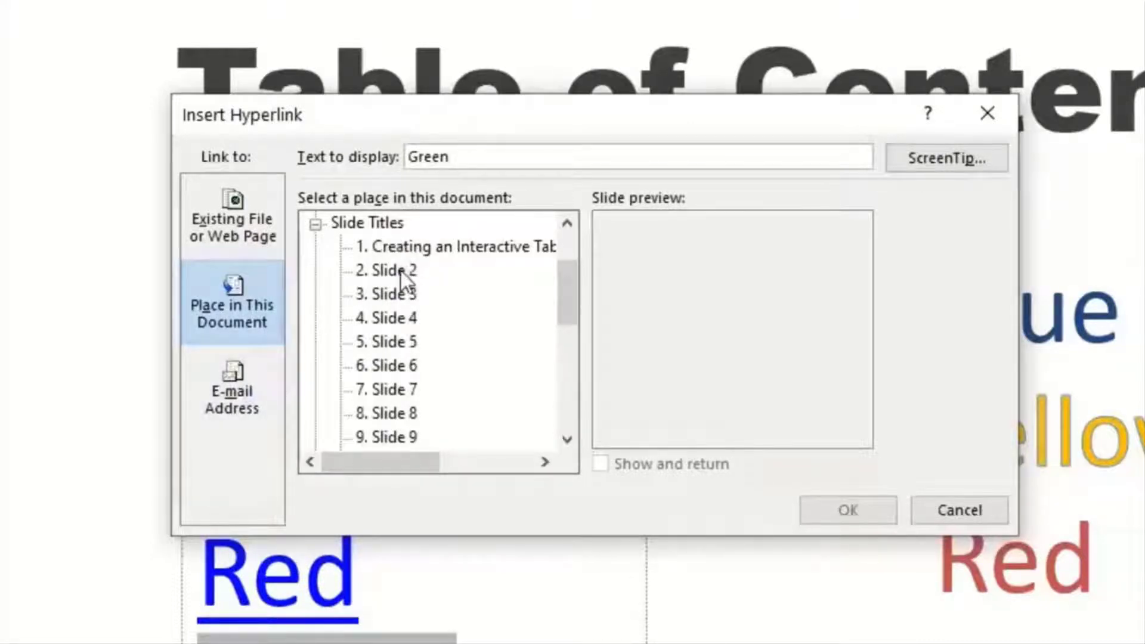
pyautogui.scroll(-5, 403, 376)
pyautogui.click(411, 342)
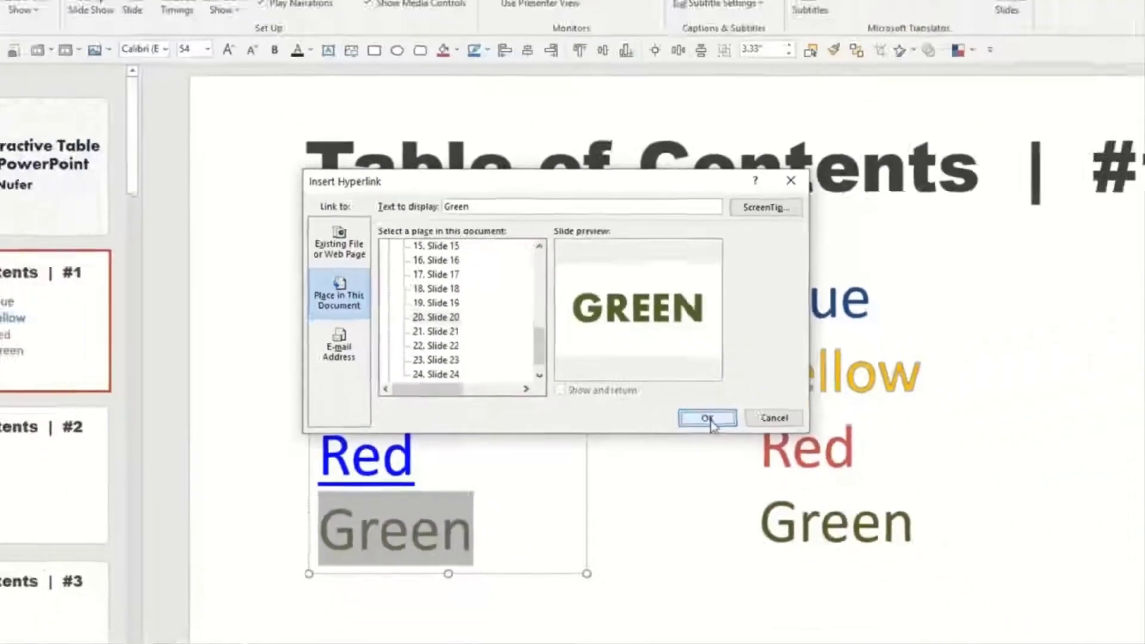
pyautogui.click(847, 510)
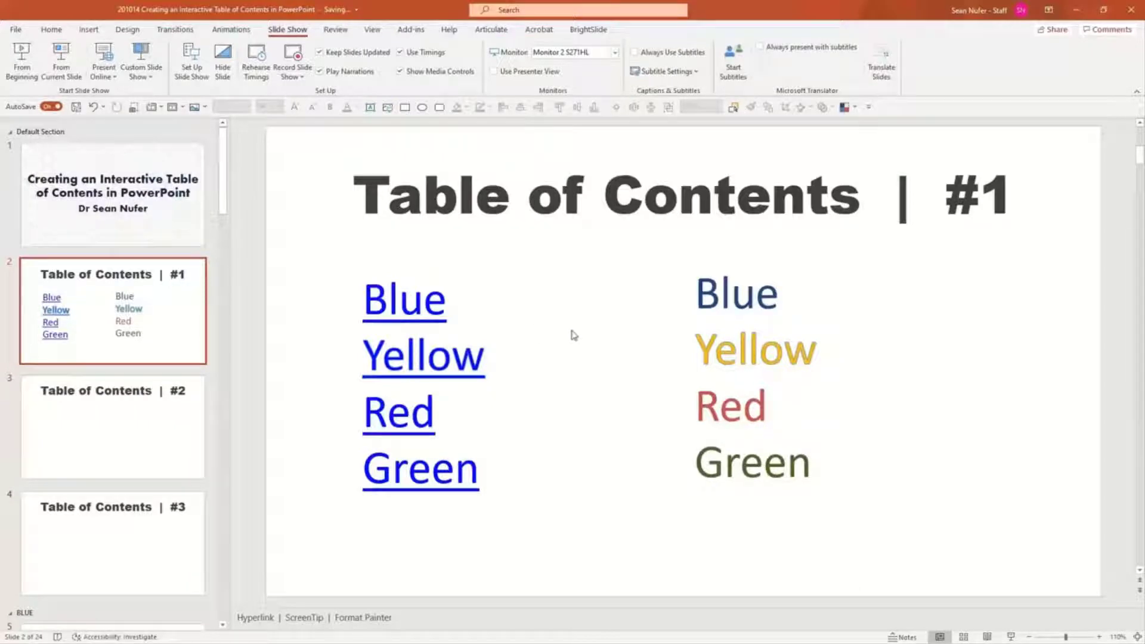
# - Present from the contents slide, follow the Red link to slide 15, then exit
pyautogui.hotkey('shift', 'F5')
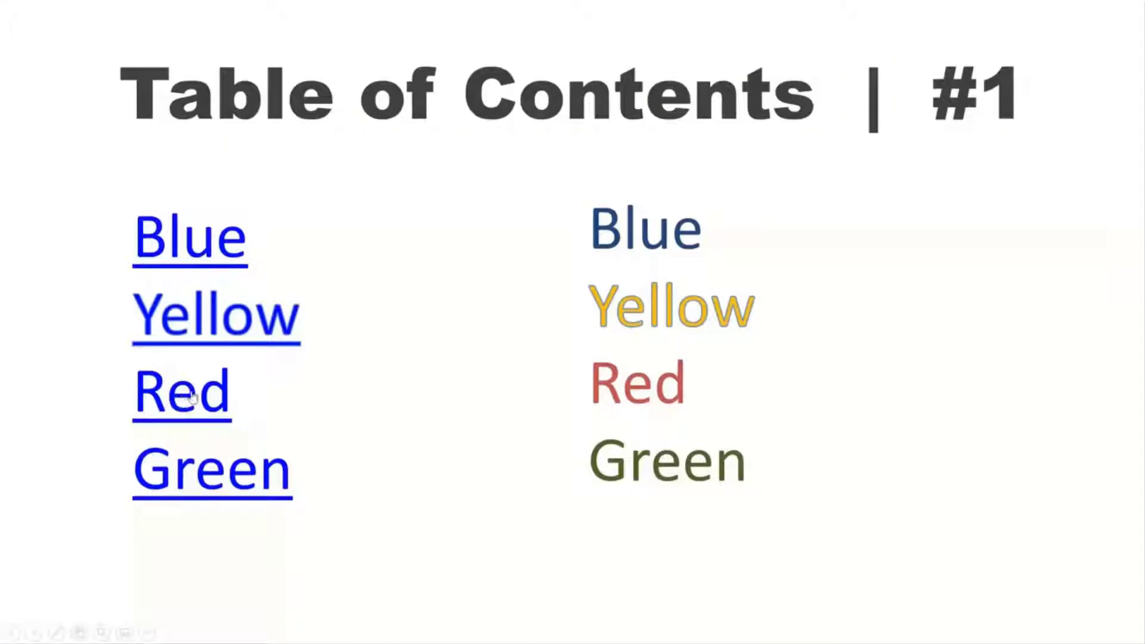
pyautogui.click(173, 403)
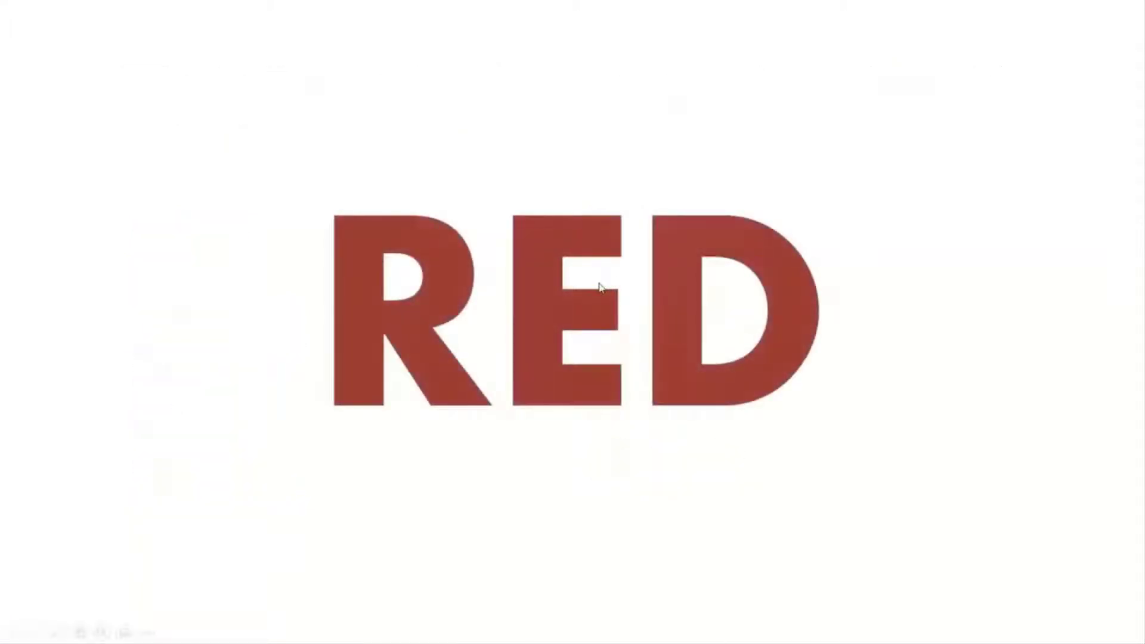
pyautogui.press('Escape')
pyautogui.scroll(-1, 127, 452)
pyautogui.scroll(10, 126, 395)
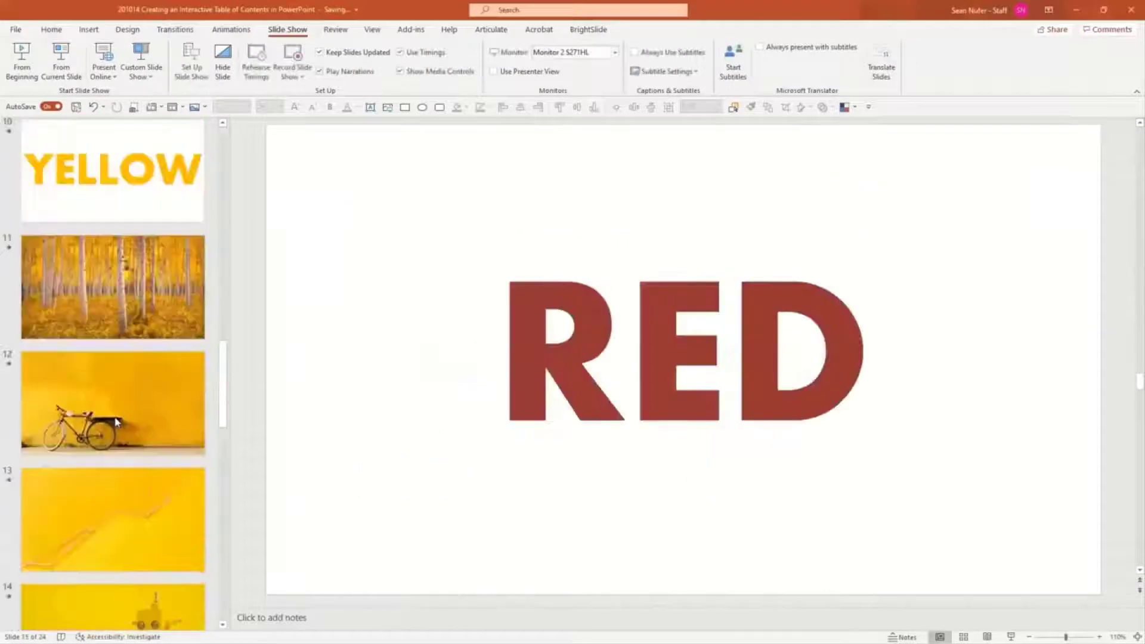
pyautogui.scroll(3, 124, 394)
pyautogui.scroll(-8, 118, 409)
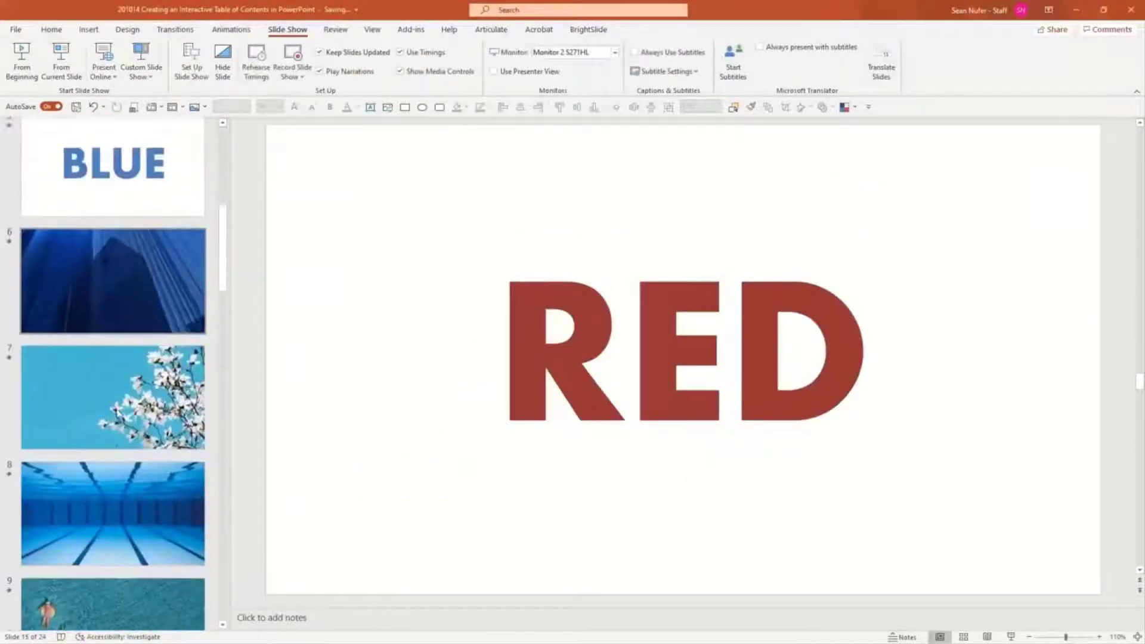
pyautogui.scroll(8, 117, 408)
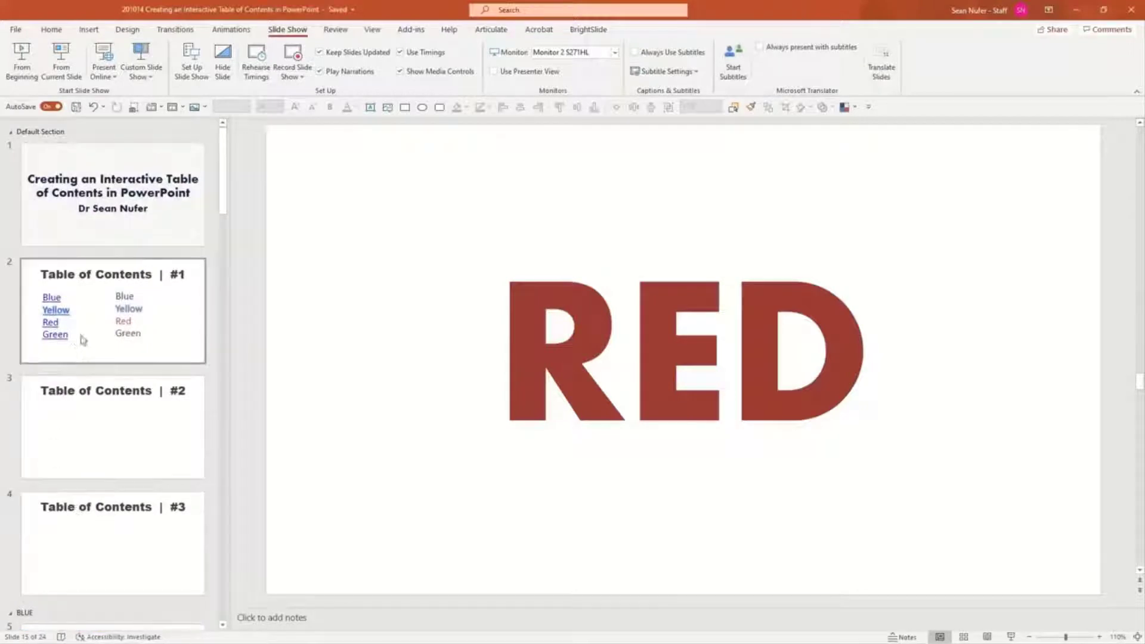
# - On slide 5, draw a rectangle in the bottom-right corner labelled 'Return'
pyautogui.scroll(-3, 102, 357)
pyautogui.scroll(-2, 101, 357)
pyautogui.click(158, 403)
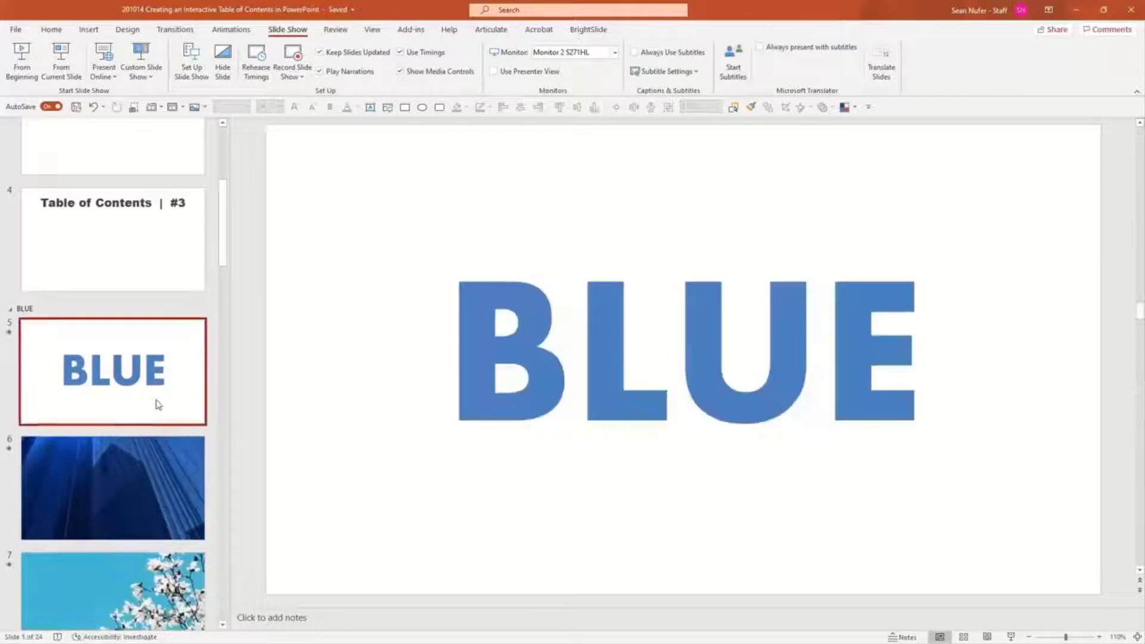
pyautogui.click(89, 29)
pyautogui.click(217, 59)
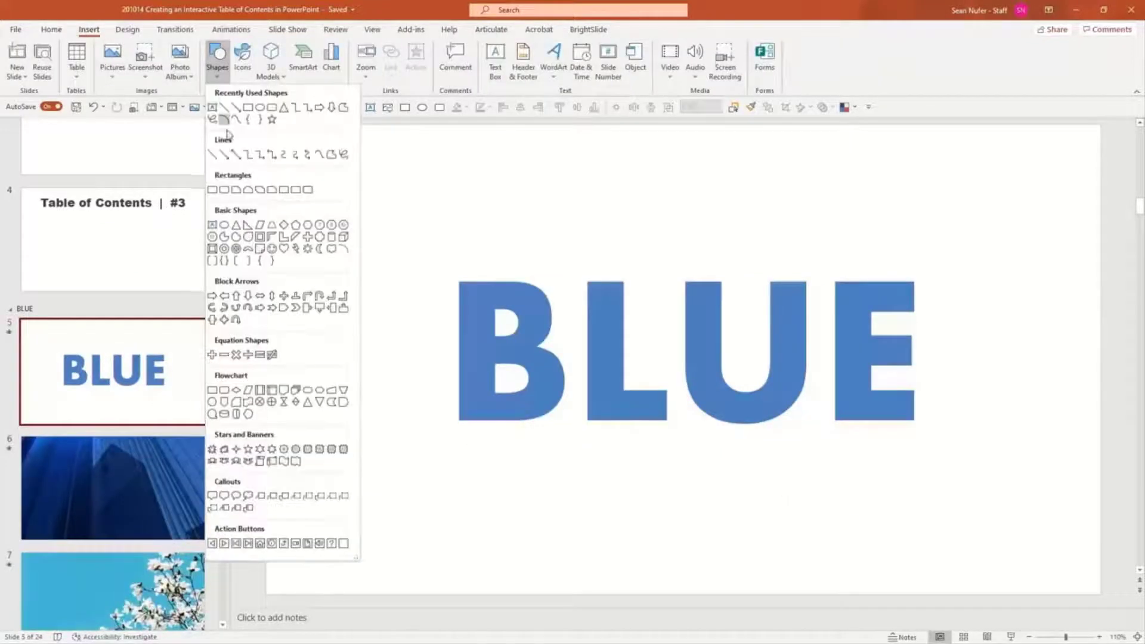
pyautogui.click(228, 190)
pyautogui.moveTo(978, 536)
pyautogui.mouseDown()
pyautogui.moveTo(1055, 577)
pyautogui.moveTo(1083, 574)
pyautogui.mouseUp()
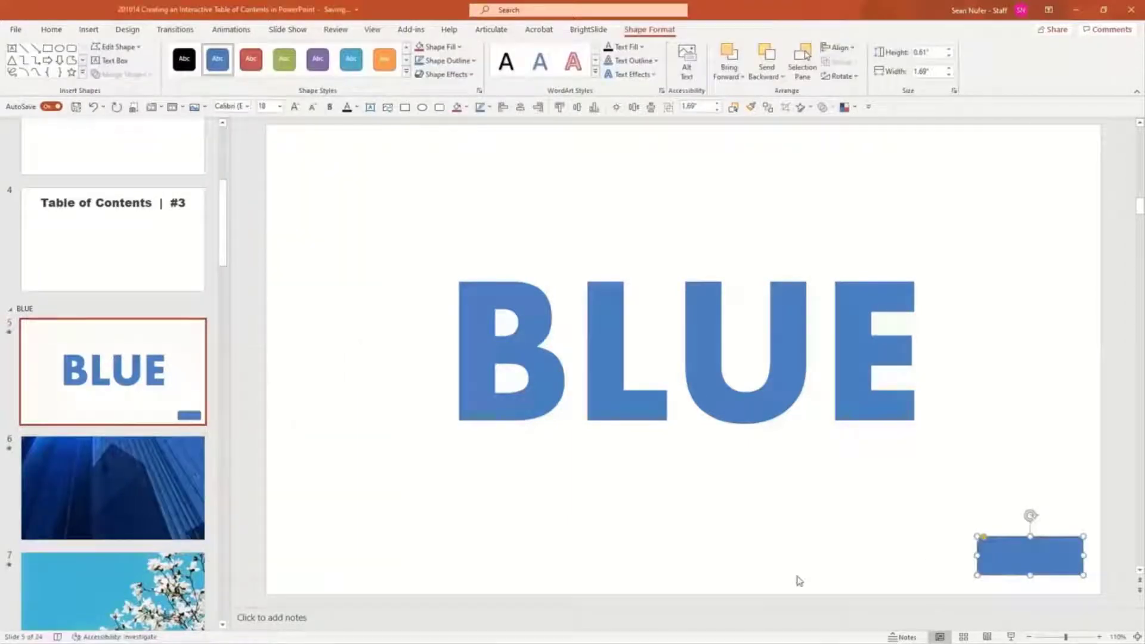
pyautogui.write('Return')
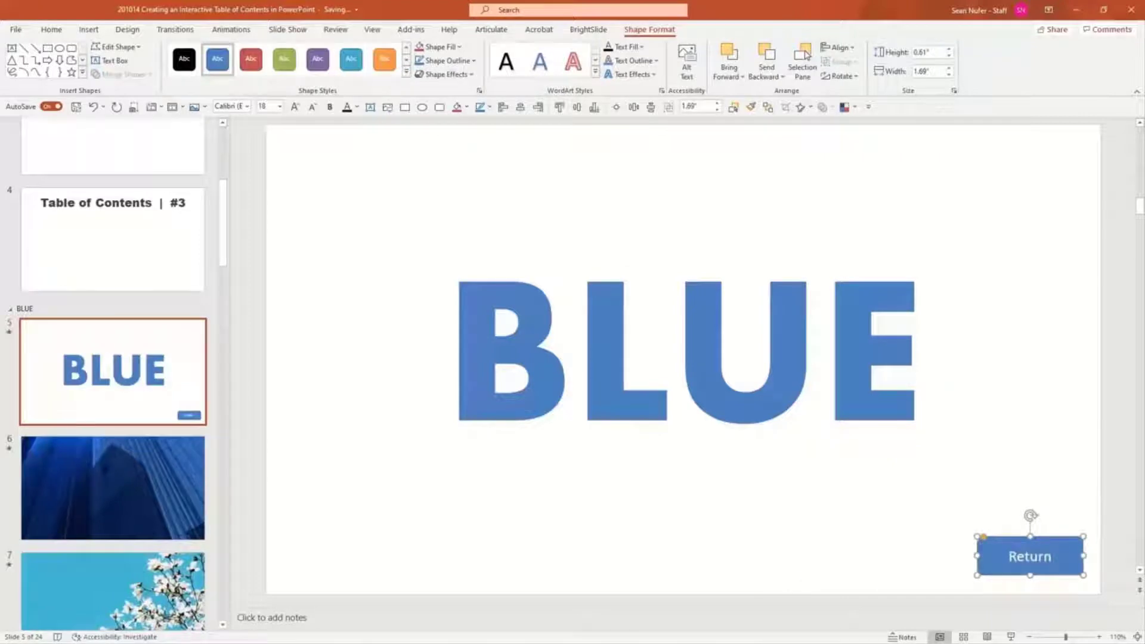
pyautogui.click(951, 560)
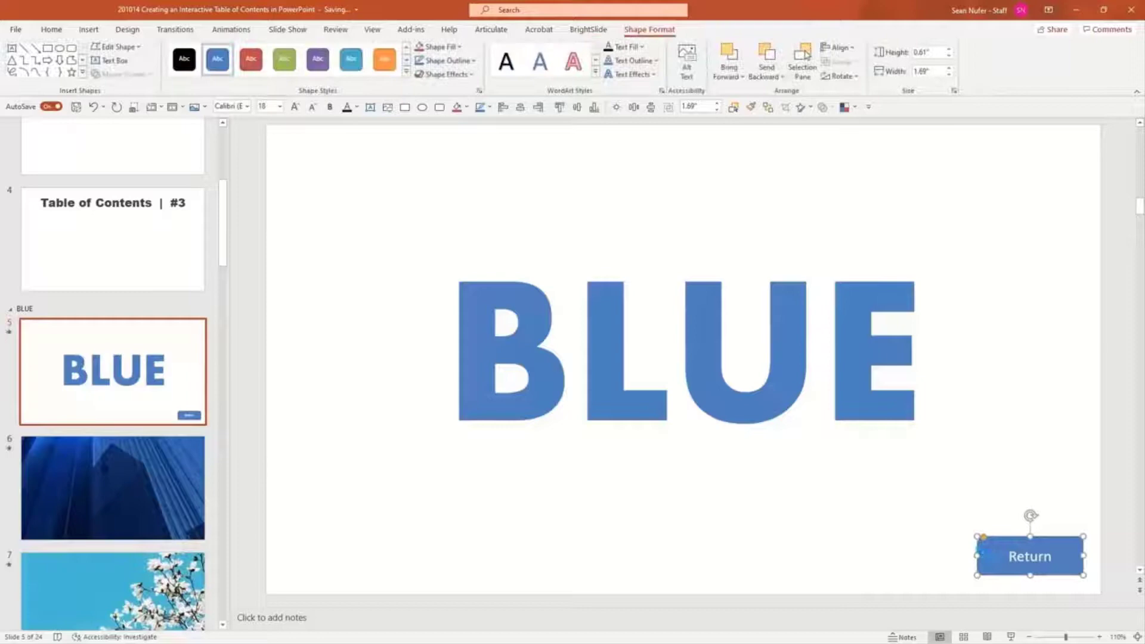
# - Link the Return shape to slide 2, Table of Contents #1
pyautogui.hotkey('ctrl', 'k')
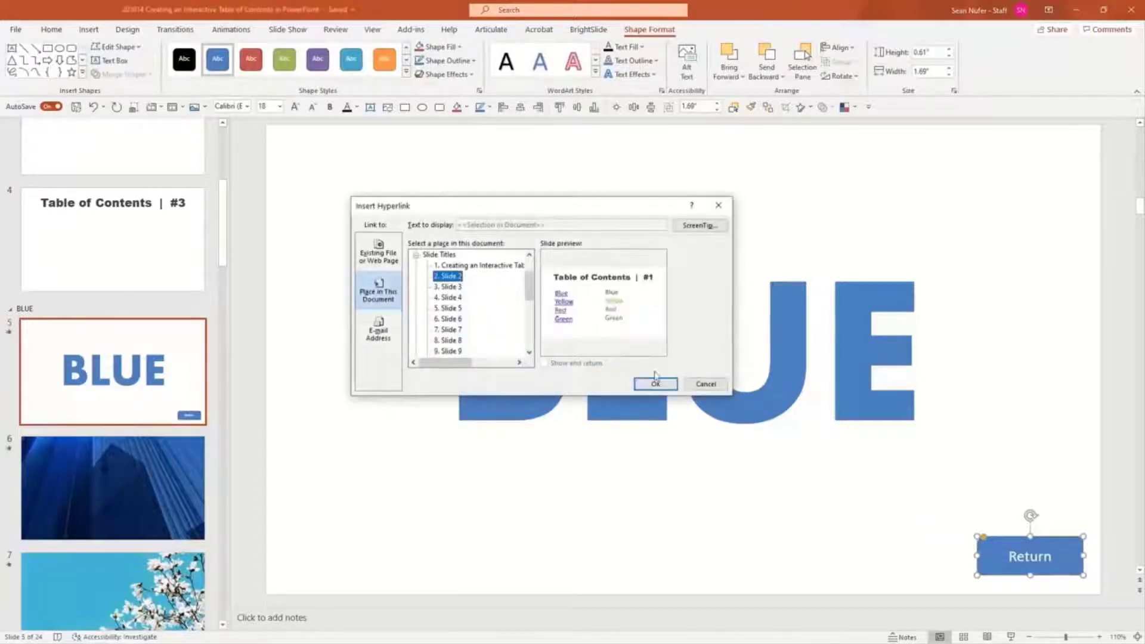
pyautogui.click(666, 388)
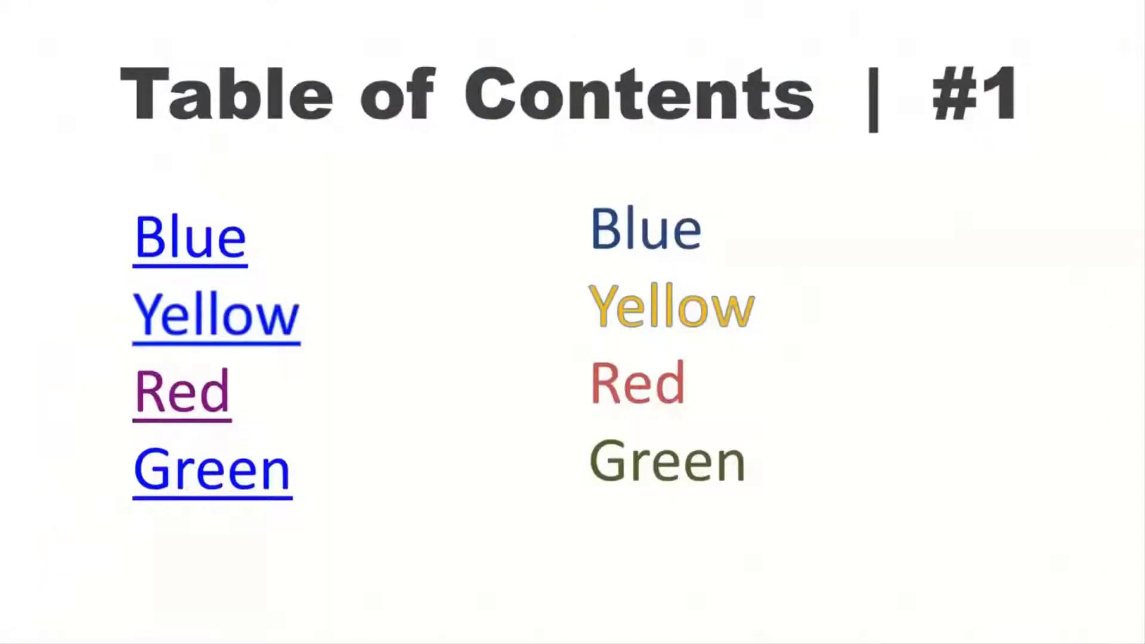
# - In the show, follow Blue to slide 5, Return back to contents, then exit
pyautogui.click(179, 248)
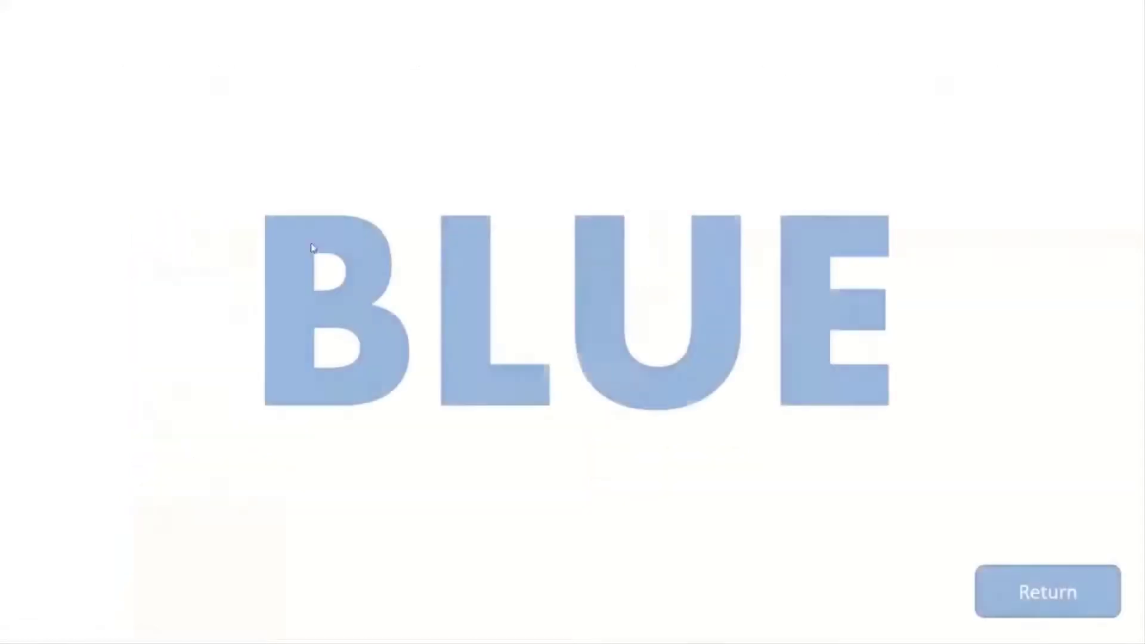
pyautogui.click(999, 598)
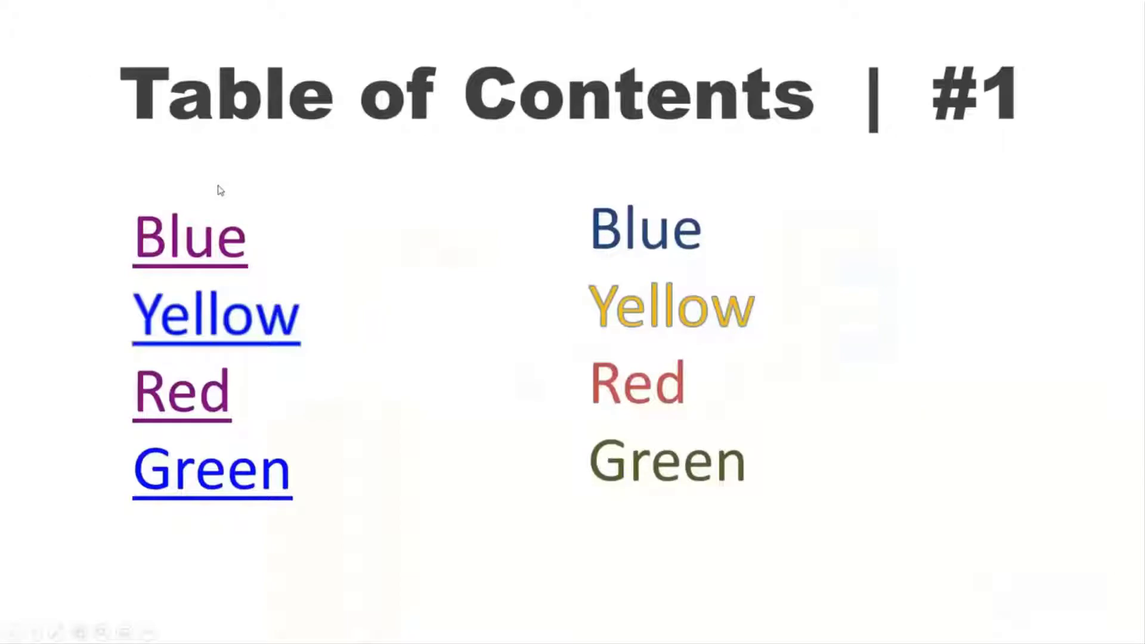
pyautogui.press('Escape')
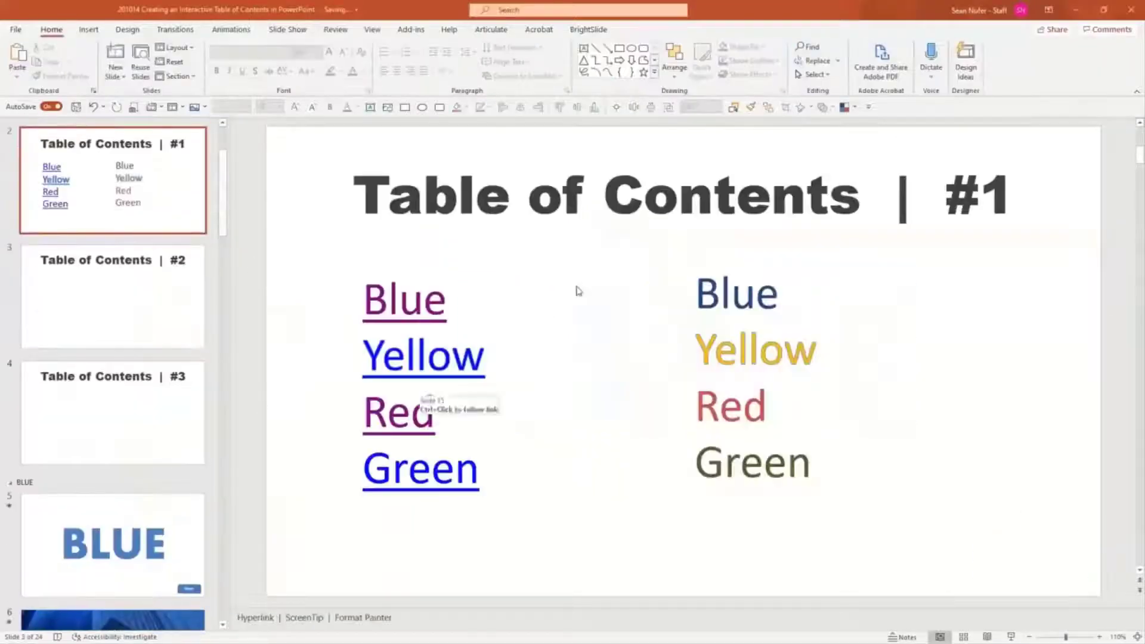
# - Apply a 00.70-second Fade transition to the Table of Contents #1 slide (slide 2)
pyautogui.click(175, 29)
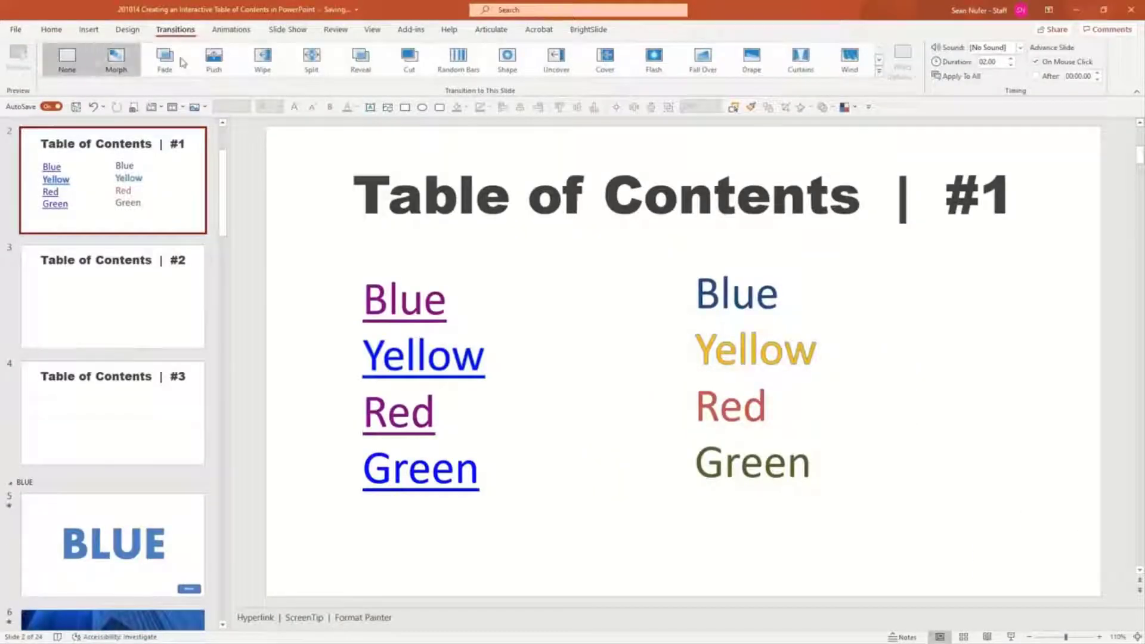
pyautogui.click(168, 60)
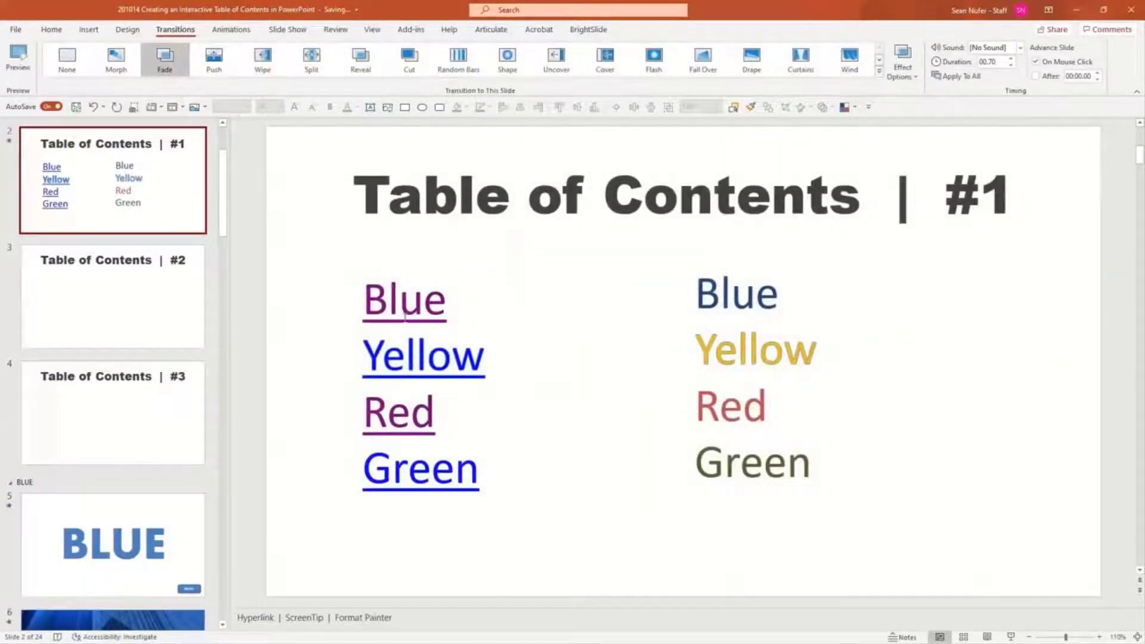
pyautogui.click(443, 290)
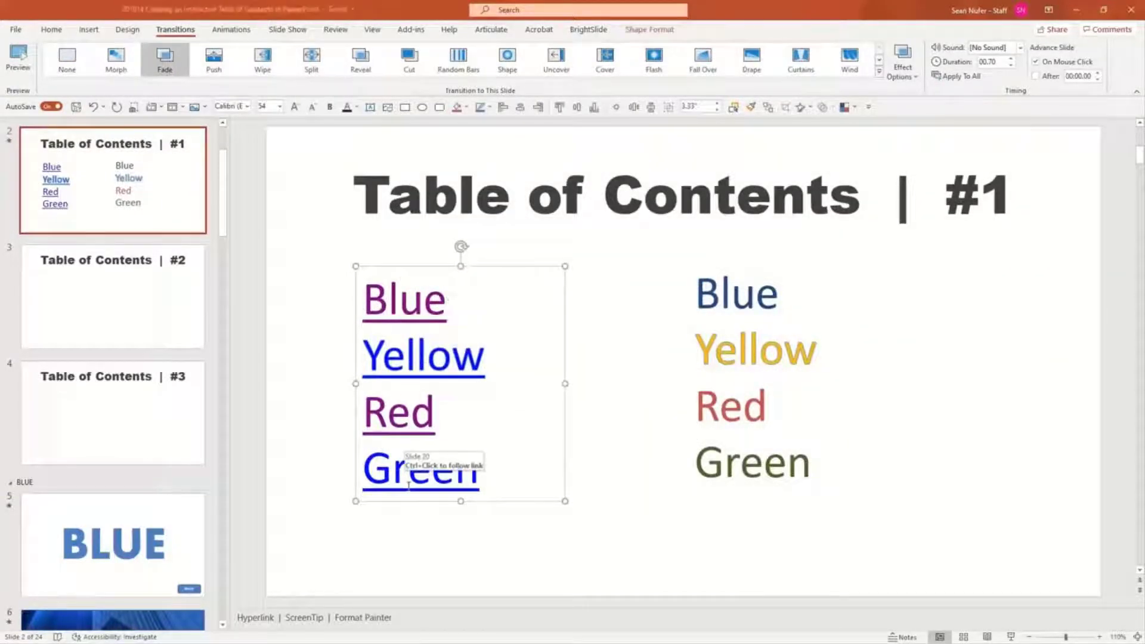
# - Copy the dark blue formatting of the reference word Blue onto the Blue link
pyautogui.doubleClick(454, 473)
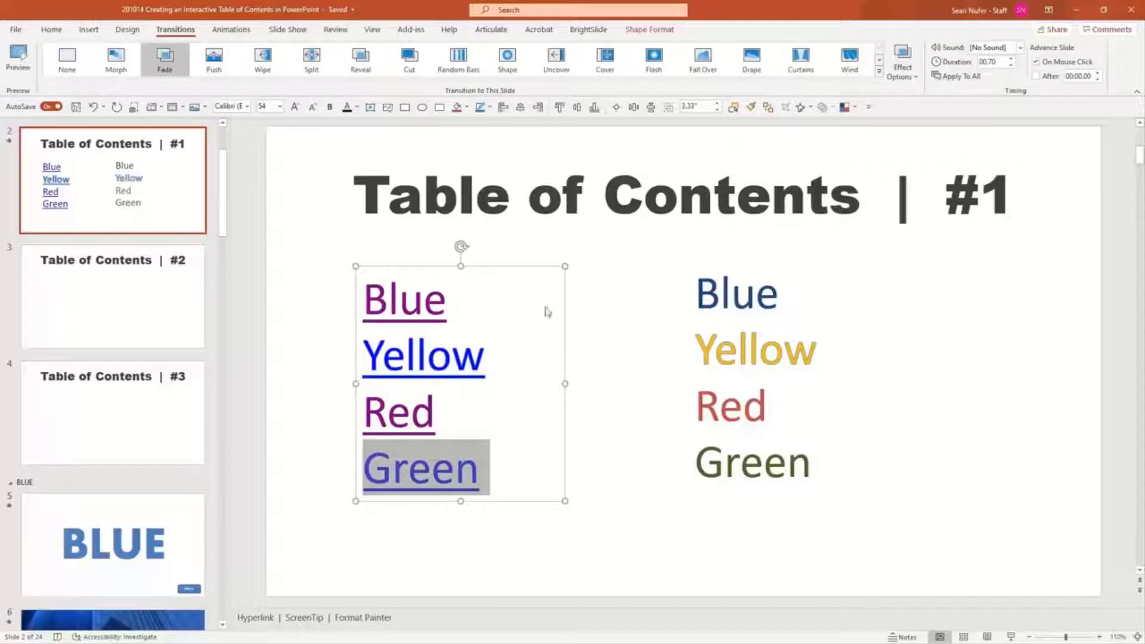
pyautogui.doubleClick(737, 293)
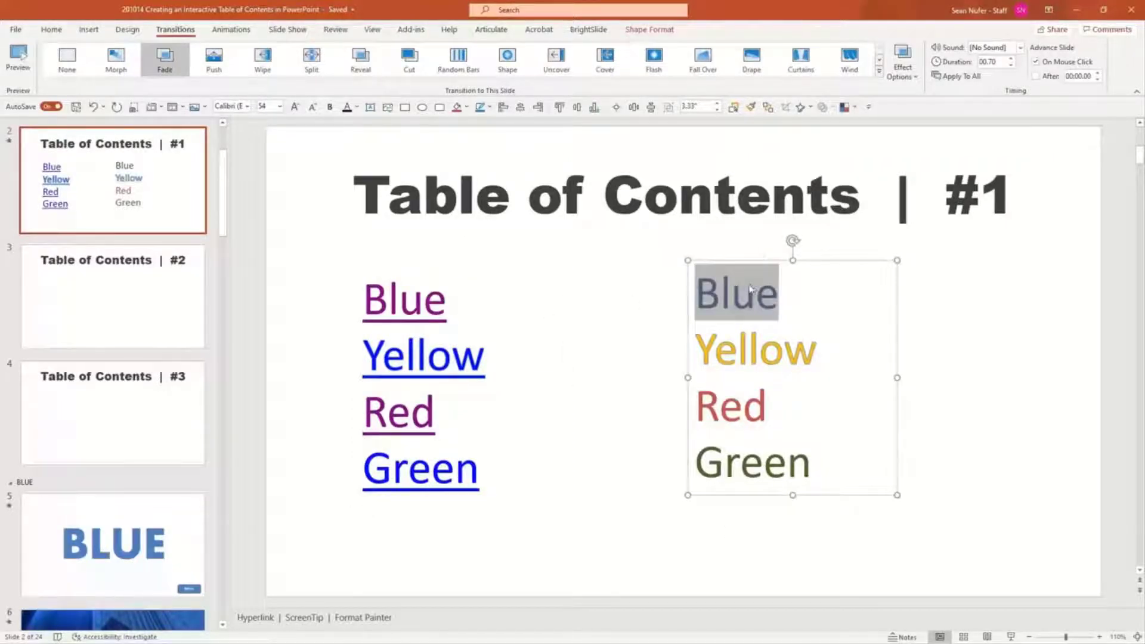
pyautogui.click(51, 29)
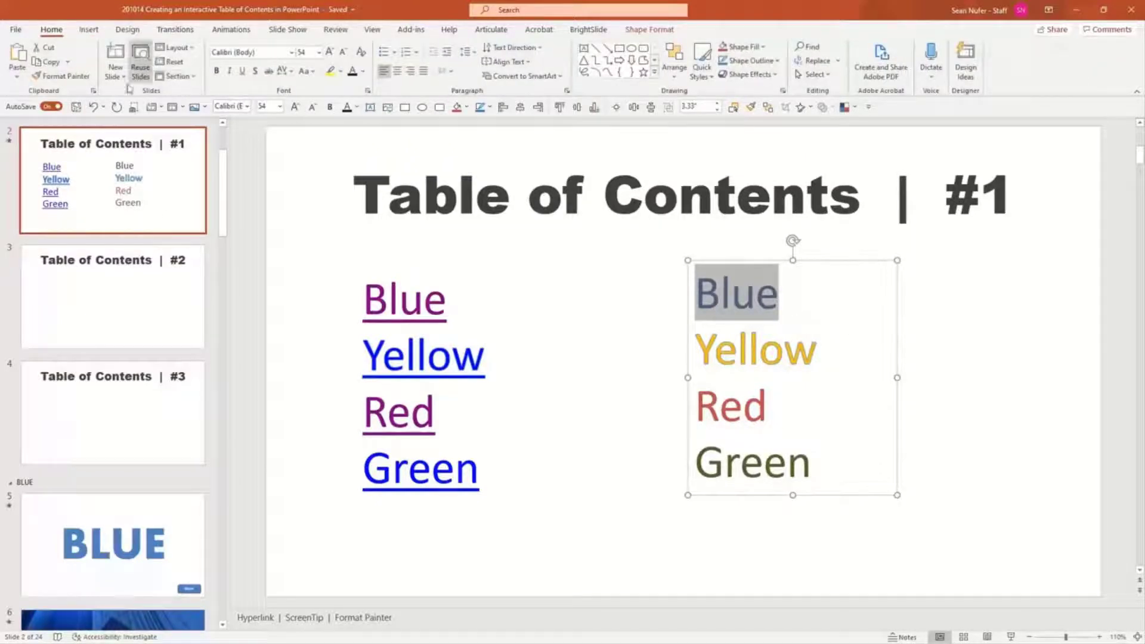
pyautogui.click(66, 76)
pyautogui.moveTo(456, 298); pyautogui.dragTo(365, 296)
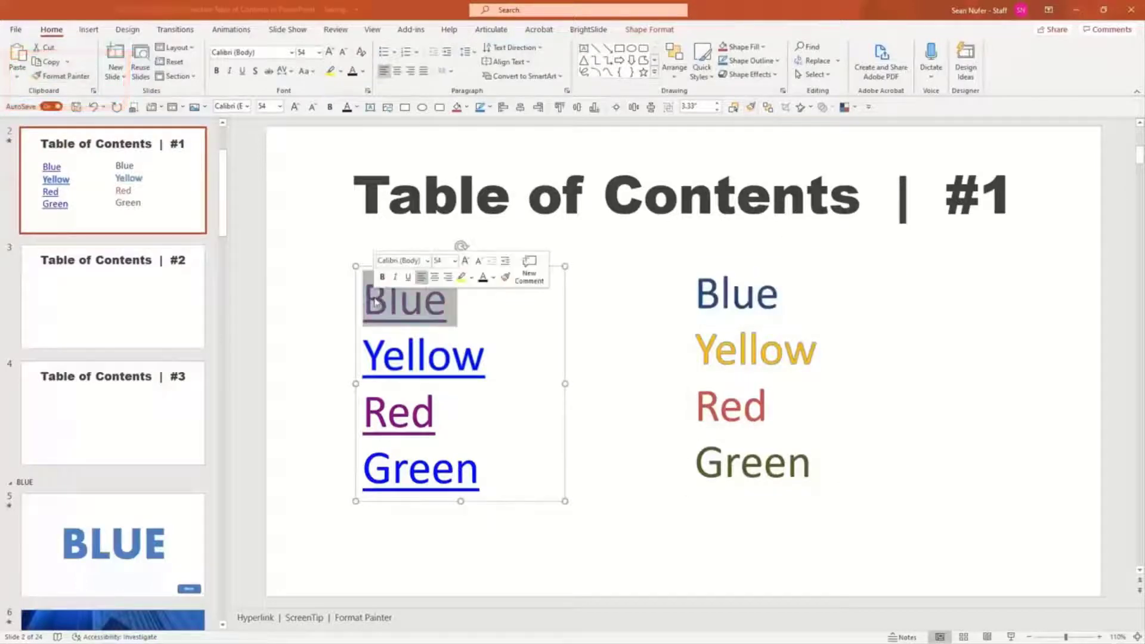
# - Paint the reference word Yellow's formatting onto the Yellow link
pyautogui.click(735, 350)
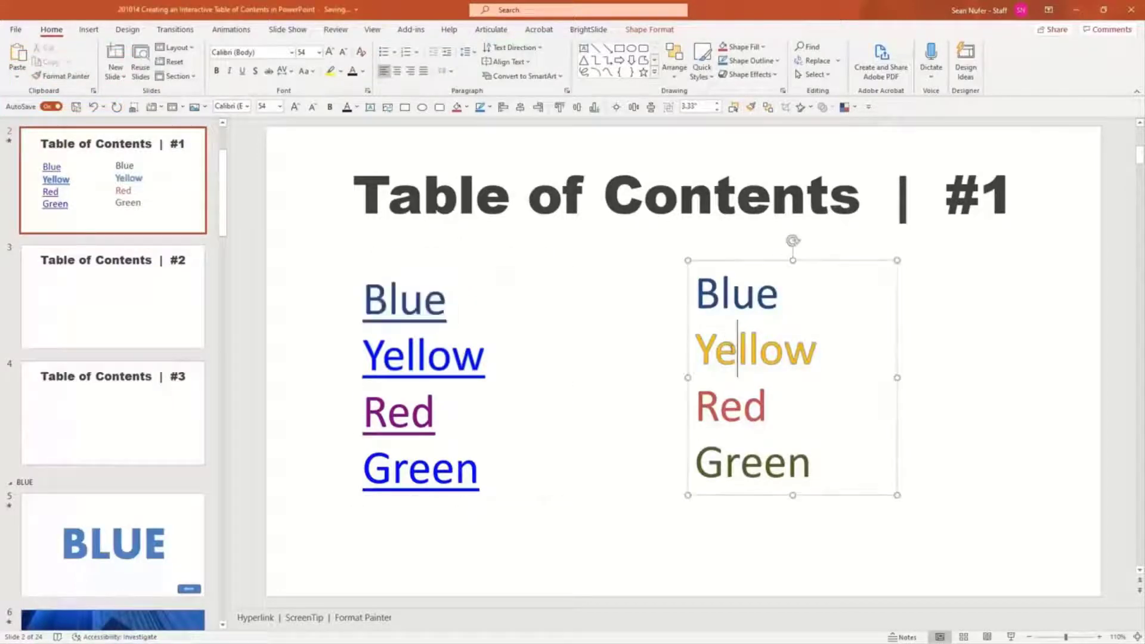
pyautogui.doubleClick(735, 350)
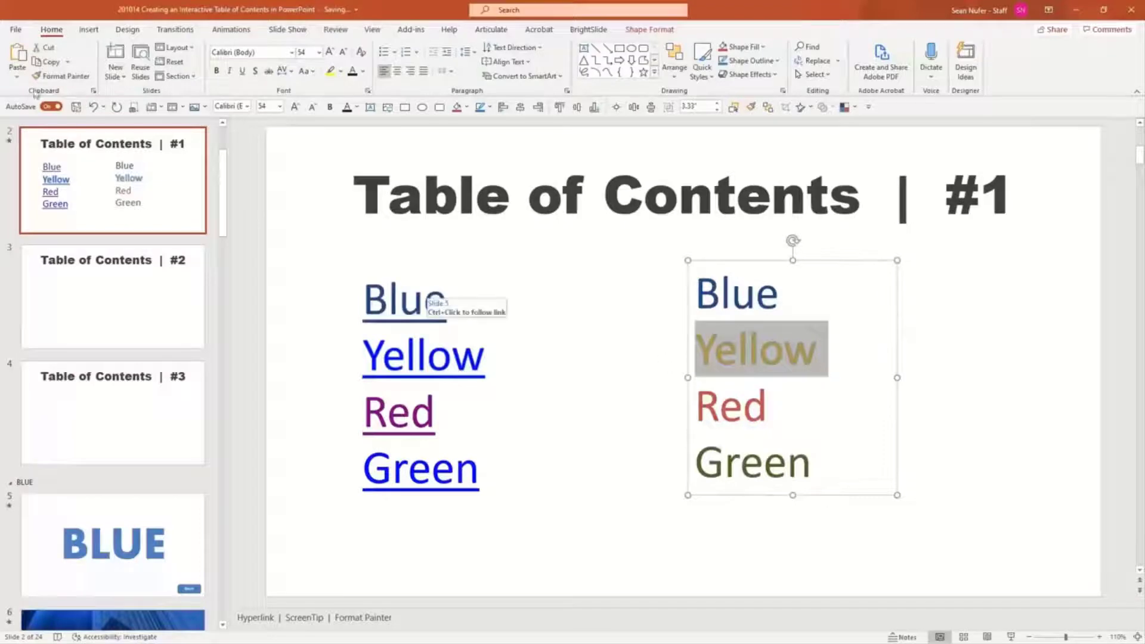
pyautogui.click(62, 77)
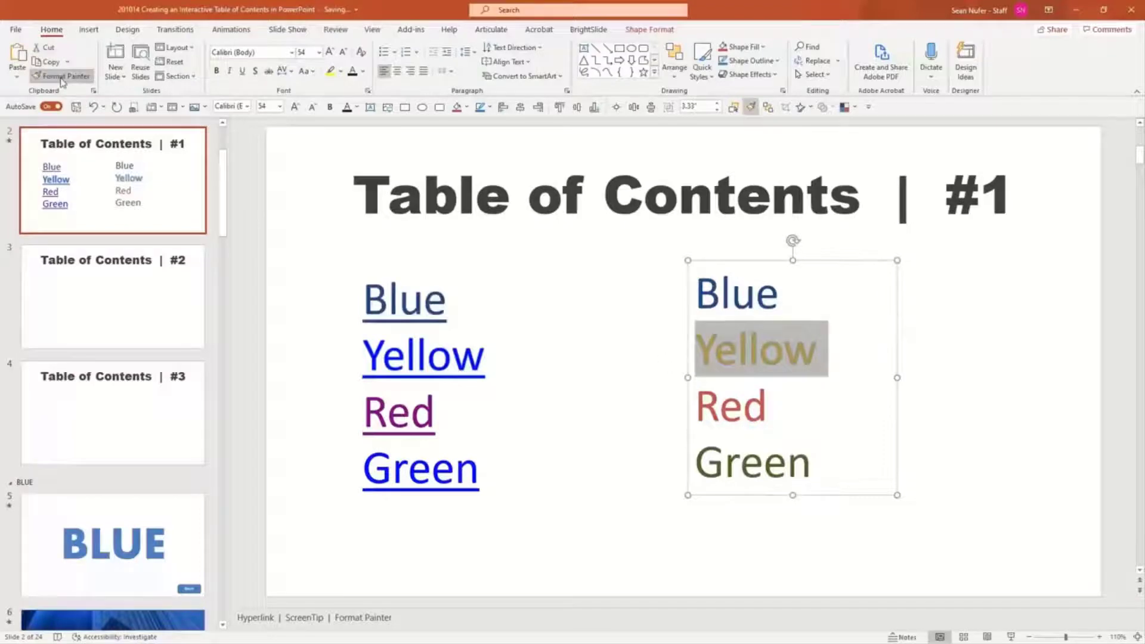
pyautogui.click(480, 359)
pyautogui.moveTo(480, 359)
pyautogui.mouseDown()
pyautogui.moveTo(460, 360)
pyautogui.moveTo(494, 370)
pyautogui.mouseUp()
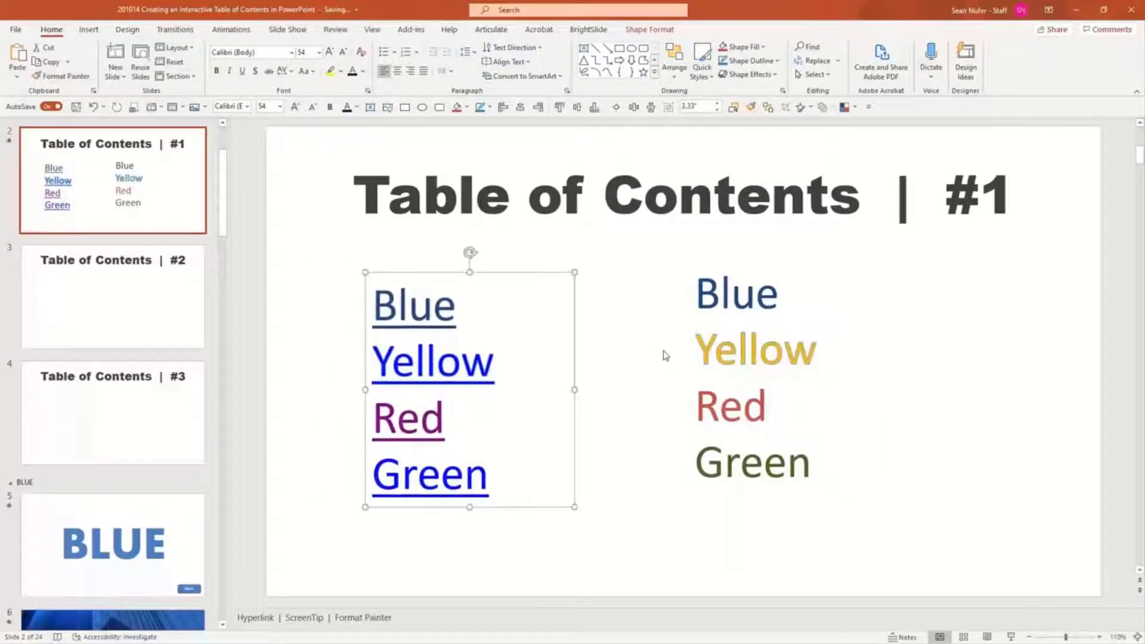
pyautogui.click(713, 352)
pyautogui.click(62, 75)
pyautogui.moveTo(374, 360)
pyautogui.mouseDown()
pyautogui.moveTo(501, 362)
pyautogui.moveTo(489, 364)
pyautogui.mouseUp()
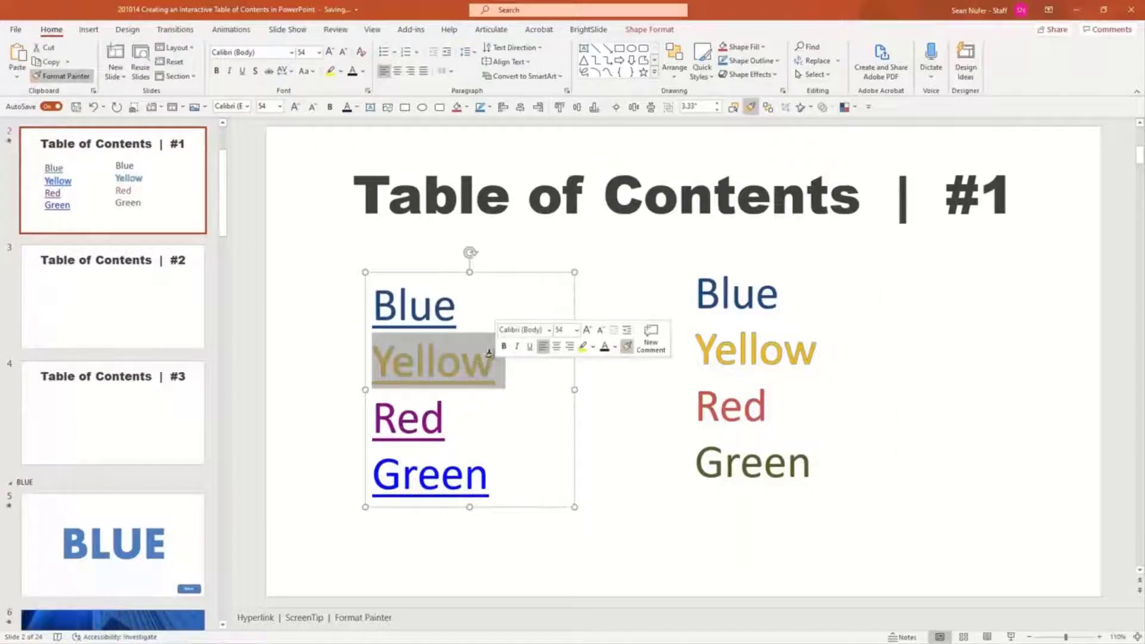
pyautogui.click(302, 273)
# - Paint the red and olive green reference formatting onto the Red and Green links
pyautogui.doubleClick(728, 401)
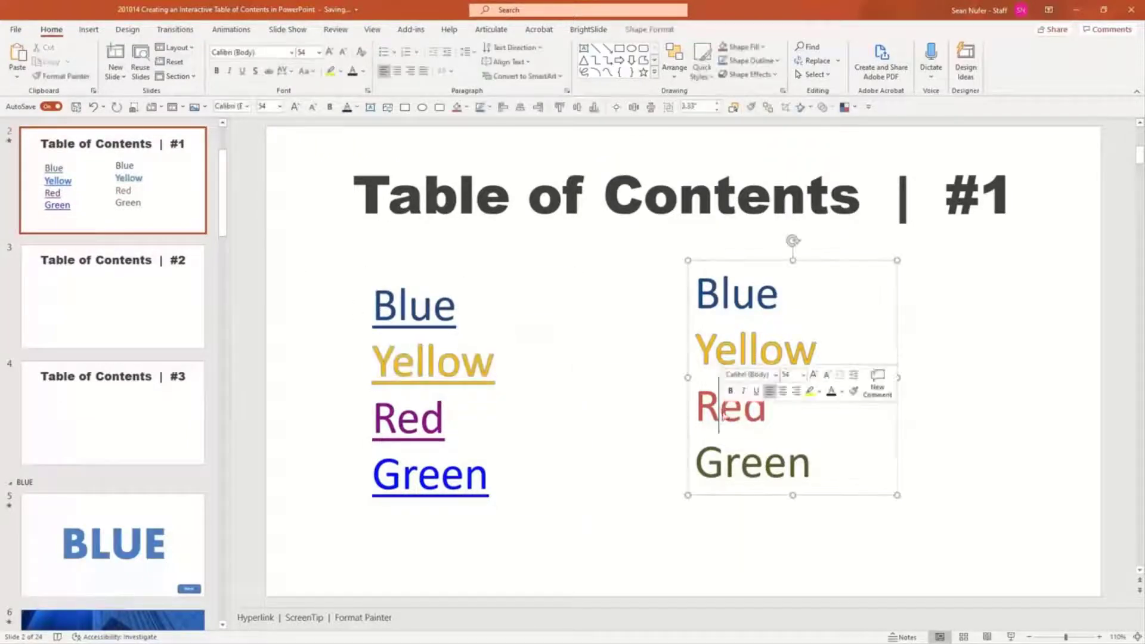
pyautogui.click(69, 80)
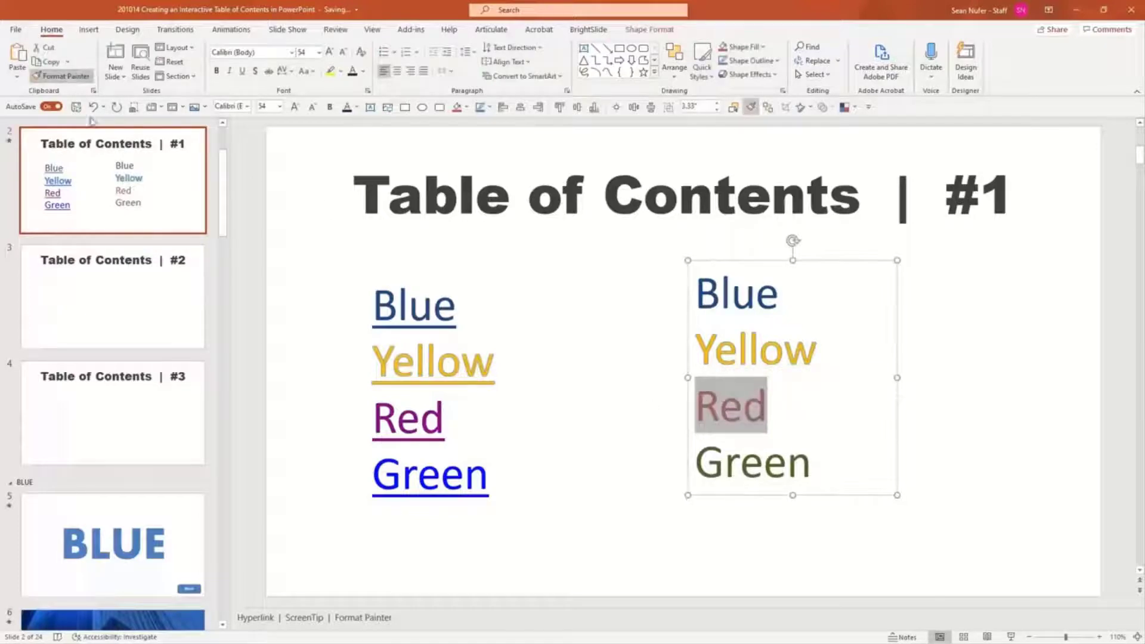
pyautogui.moveTo(446, 428); pyautogui.dragTo(375, 425)
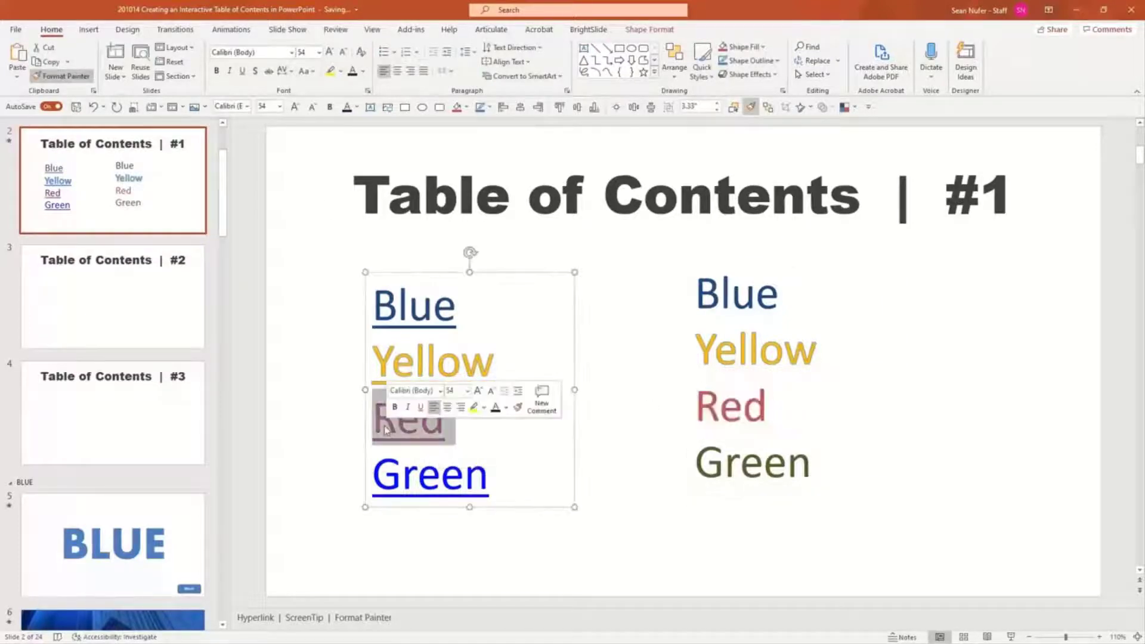
pyautogui.doubleClick(753, 462)
pyautogui.click(64, 76)
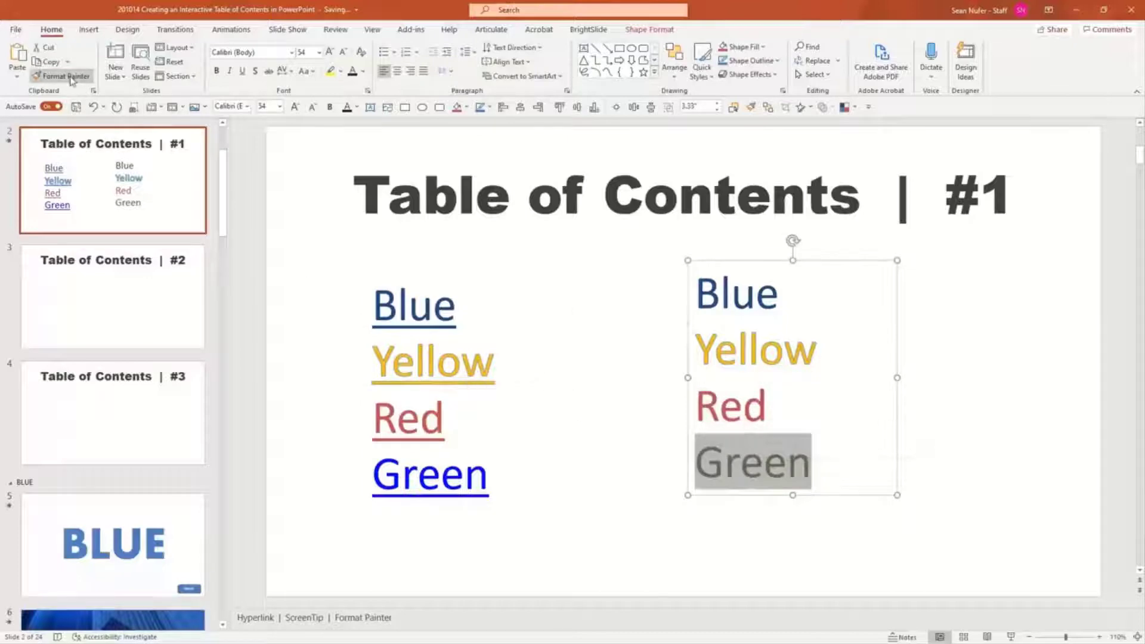
pyautogui.moveTo(487, 474); pyautogui.dragTo(373, 475)
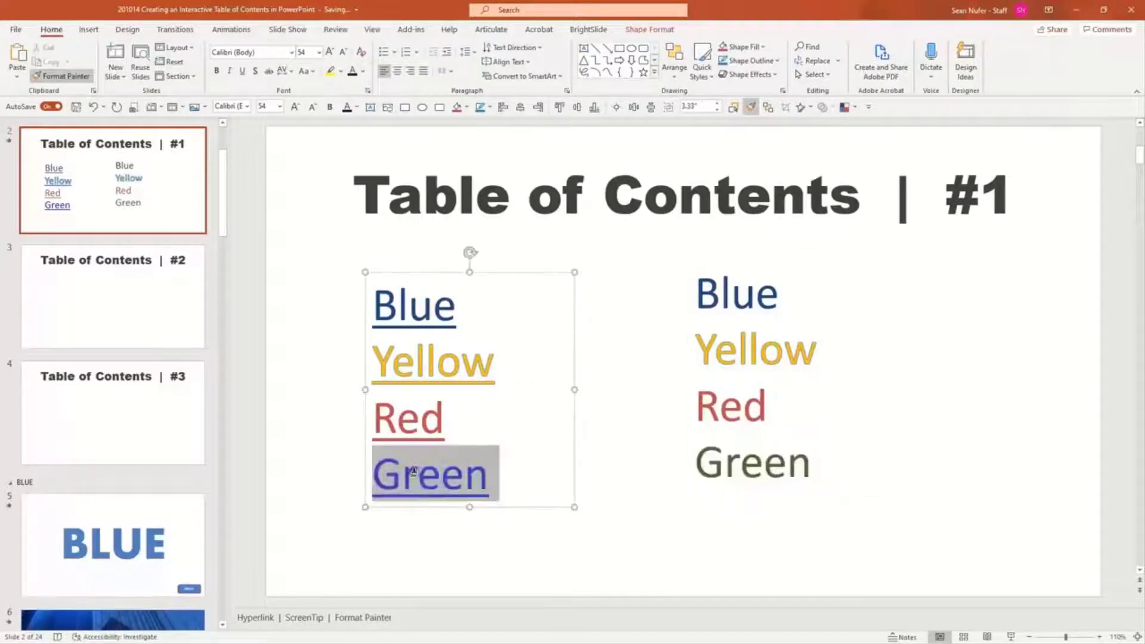
pyautogui.click(327, 464)
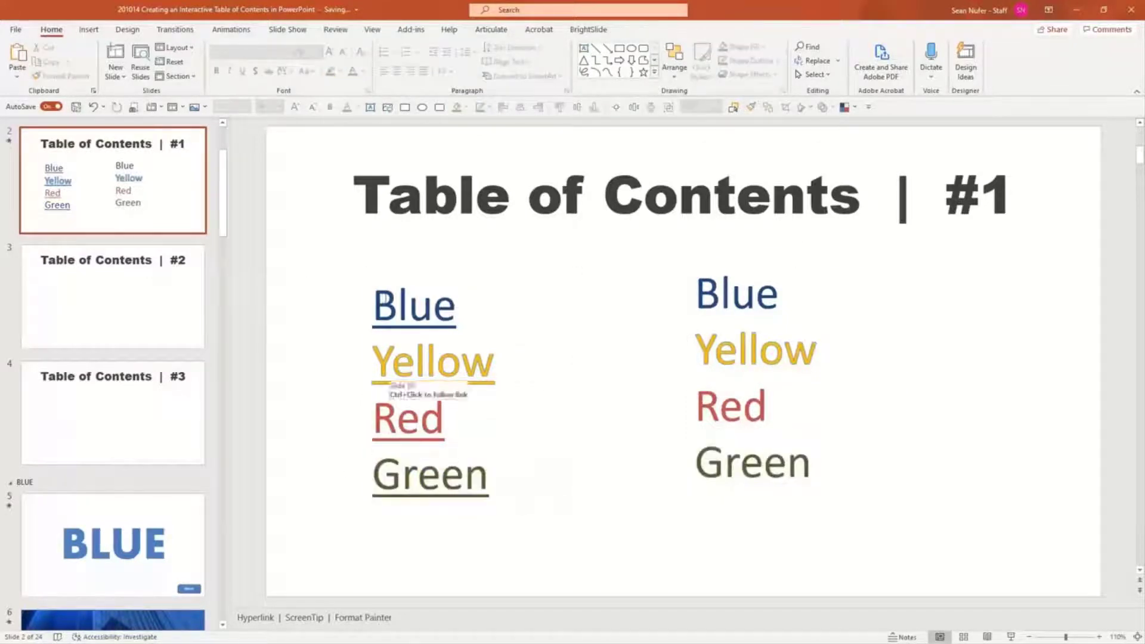
# - Delete the right-hand reference colour-word text box
pyautogui.click(710, 353)
pyautogui.press('Escape')
pyautogui.press('Delete')
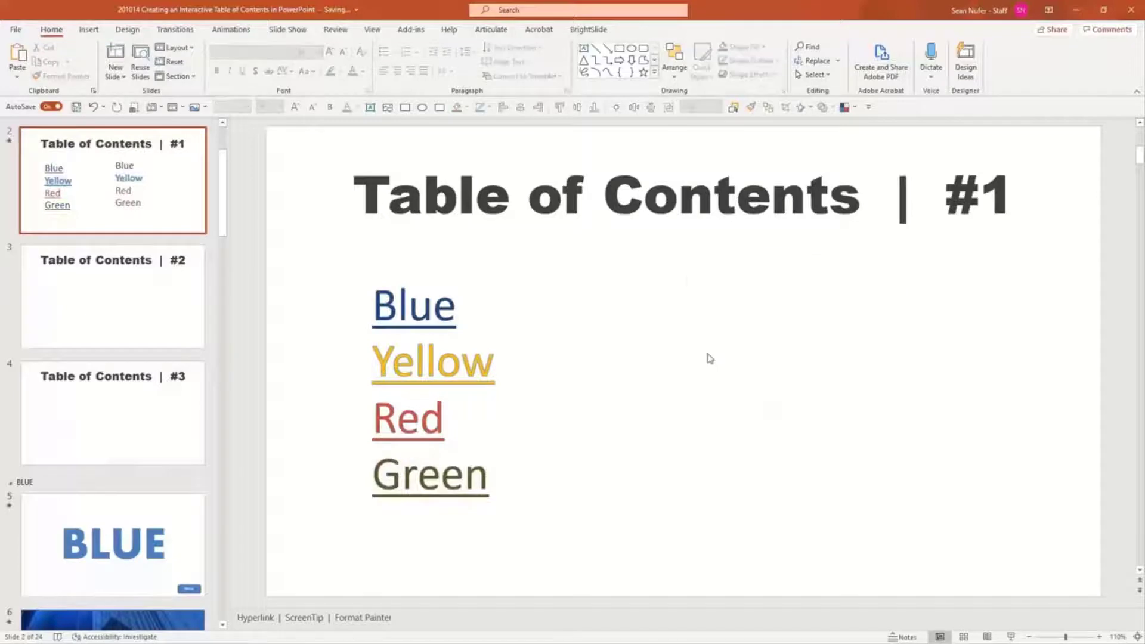
pyautogui.click(456, 376)
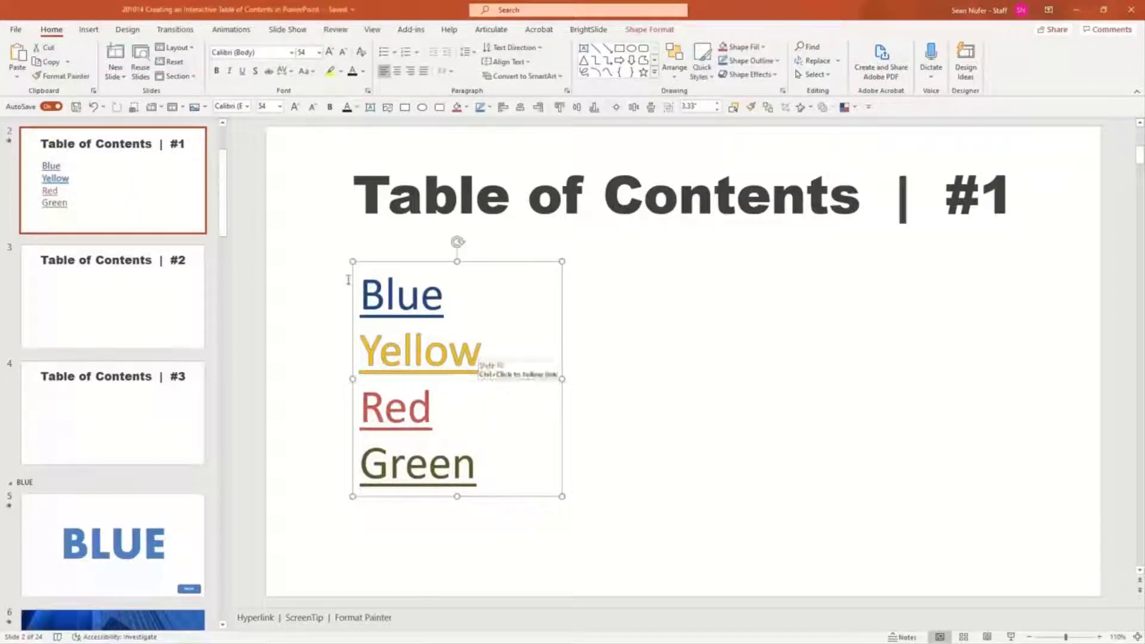
pyautogui.press('Tab')
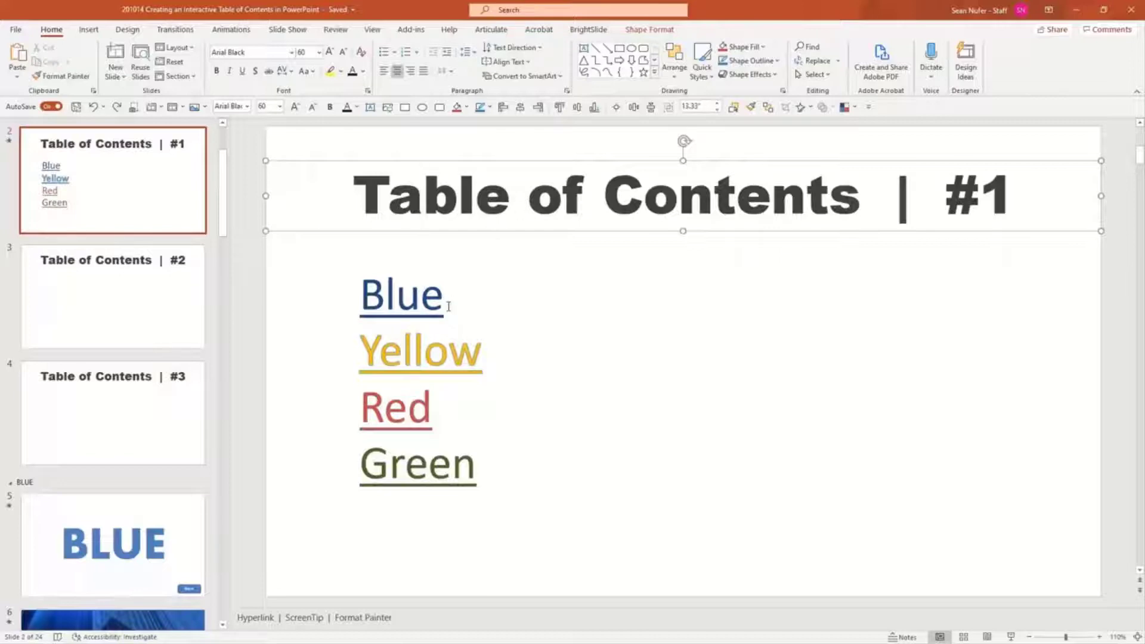
pyautogui.click(361, 297)
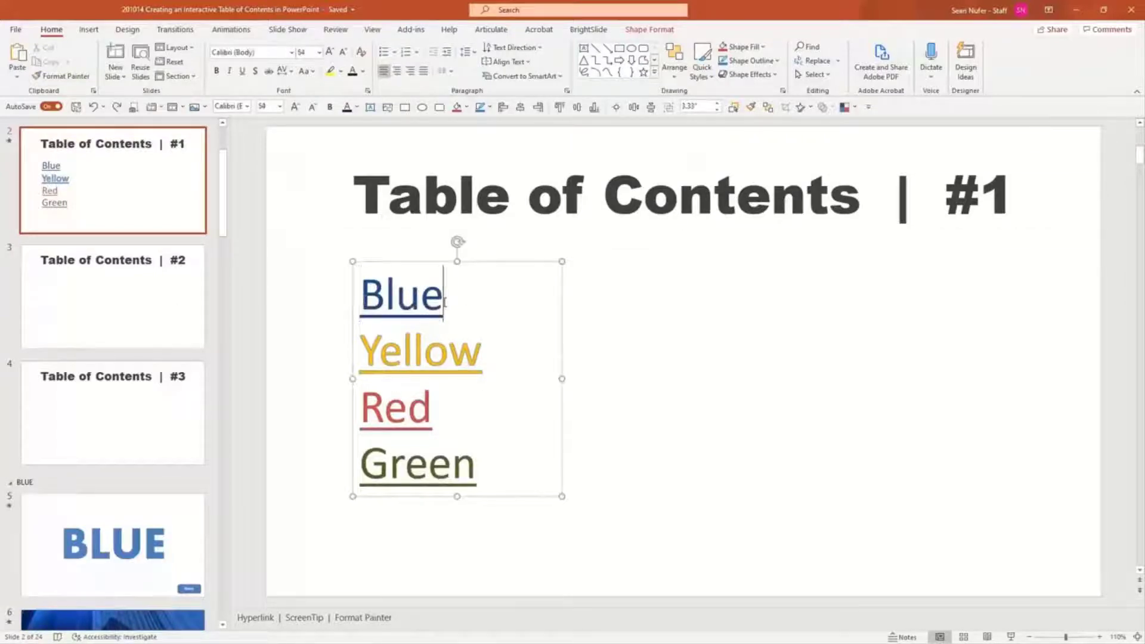
pyautogui.doubleClick(445, 302)
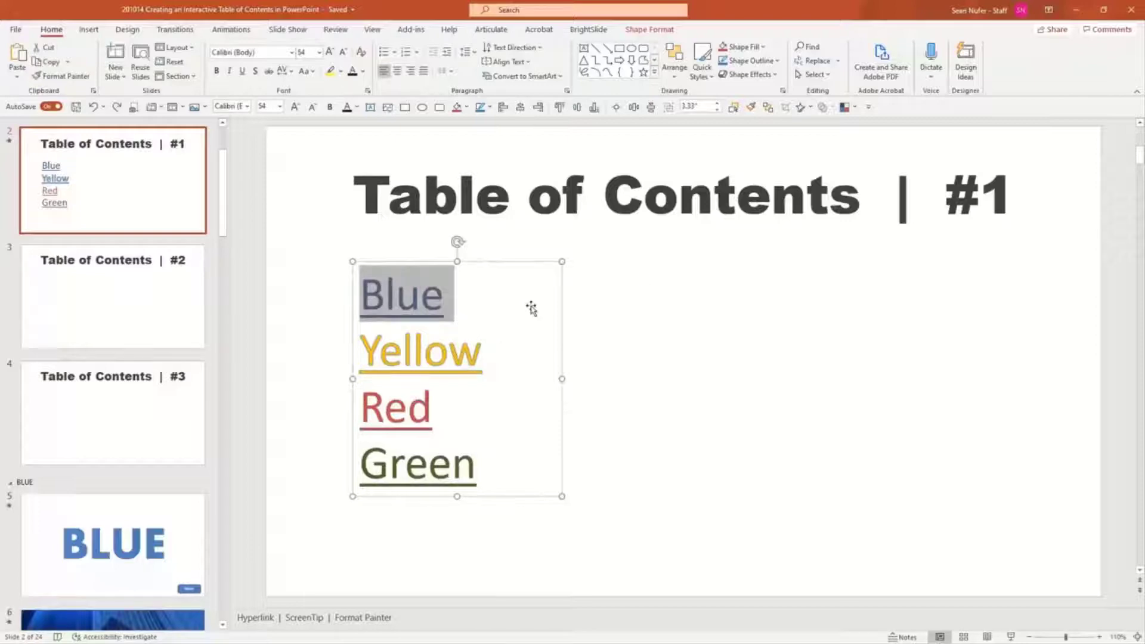
# - Add the ScreenTip 'Click on the word Blue to go to the BLUE section' to the Blue hyperlink
pyautogui.hotkey('ctrl', 'k')
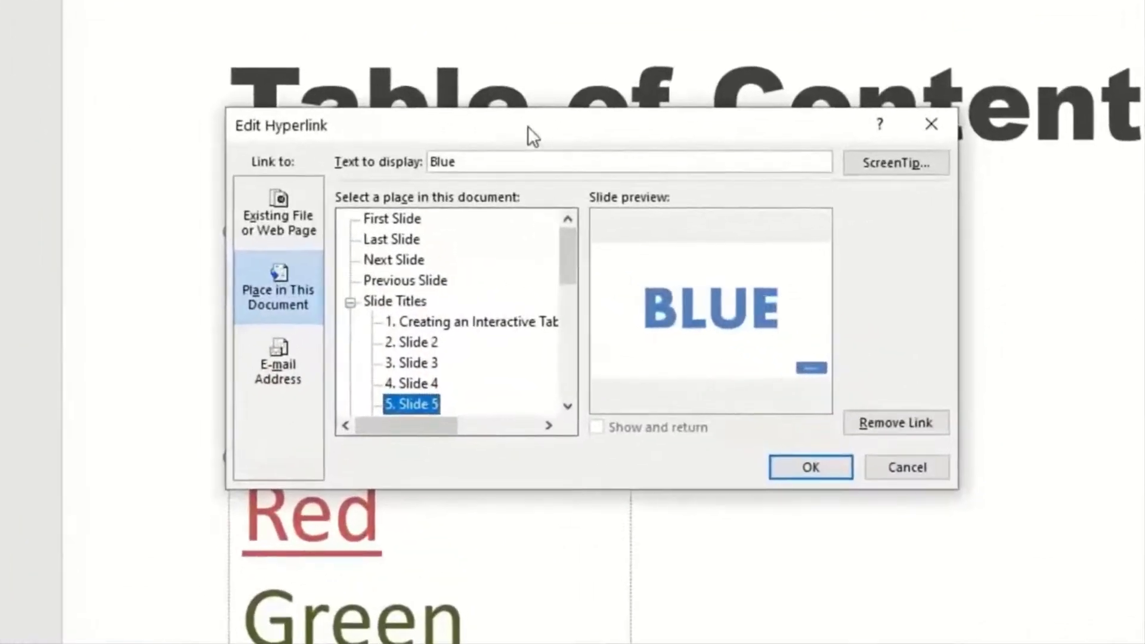
pyautogui.moveTo(524, 125); pyautogui.dragTo(512, 118)
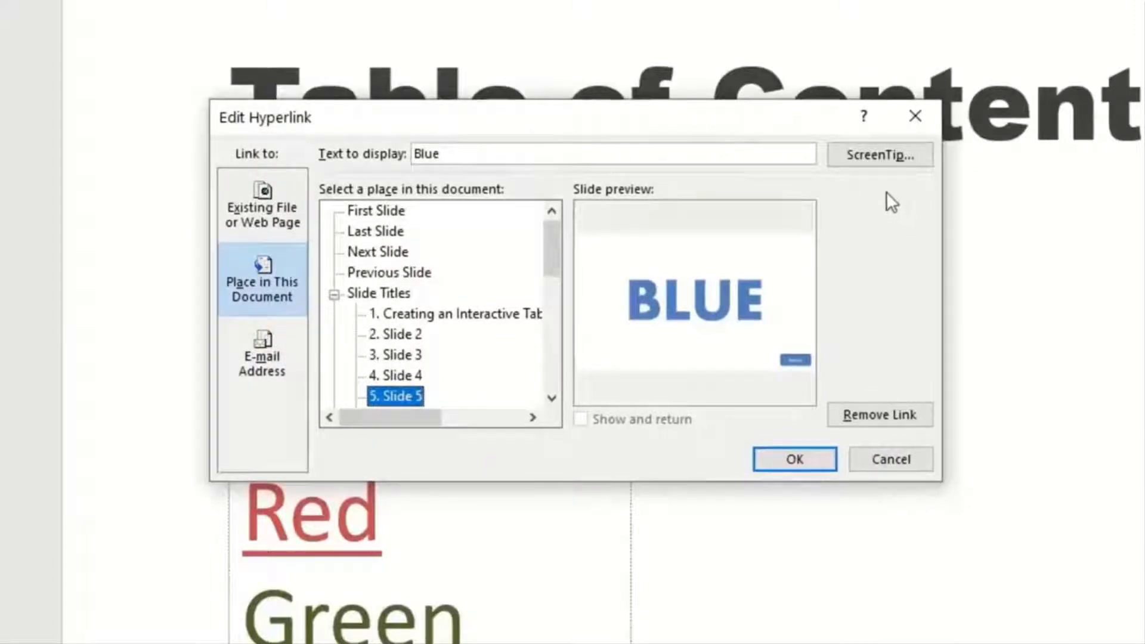
pyautogui.click(878, 155)
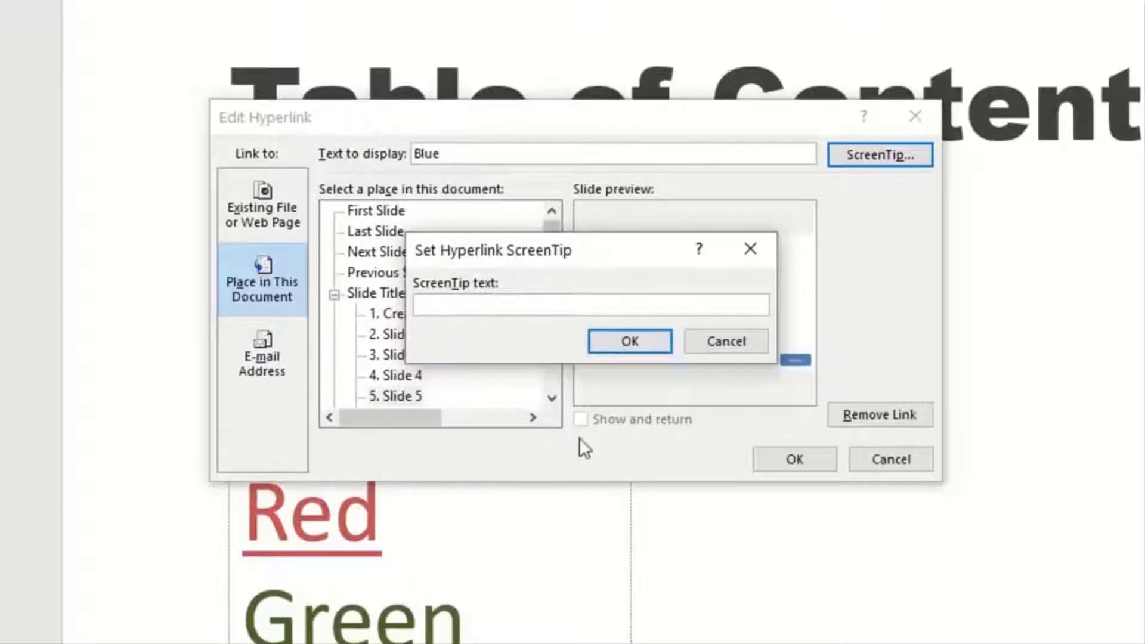
pyautogui.write('Click on the word Blue to go to the BLUE section')
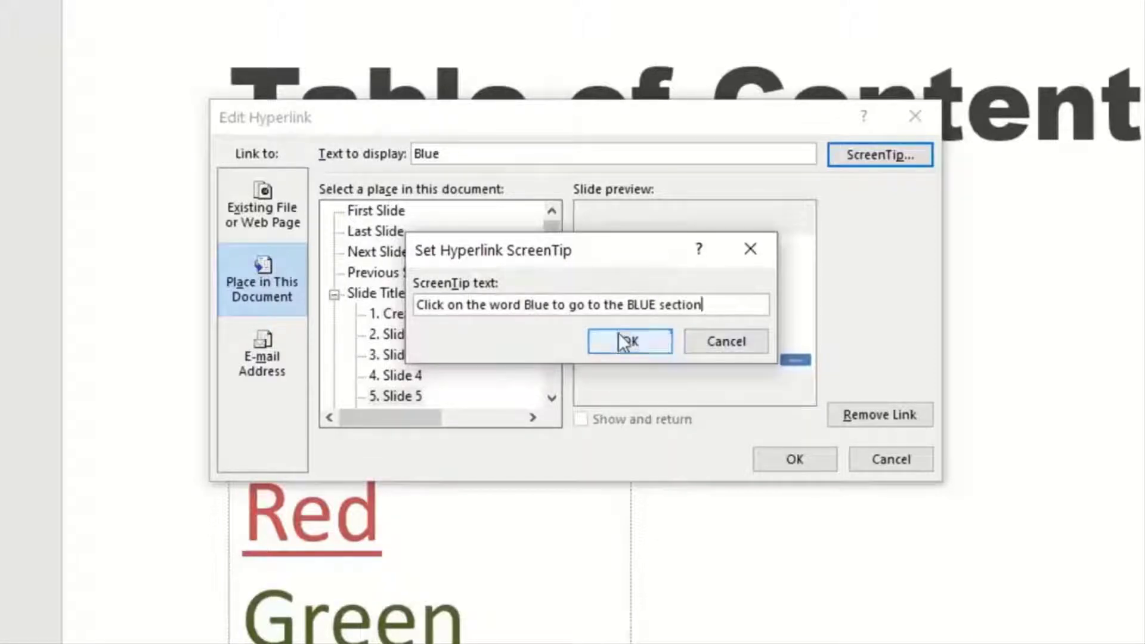
pyautogui.click(634, 339)
pyautogui.click(775, 464)
pyautogui.click(775, 473)
pyautogui.moveTo(378, 285)
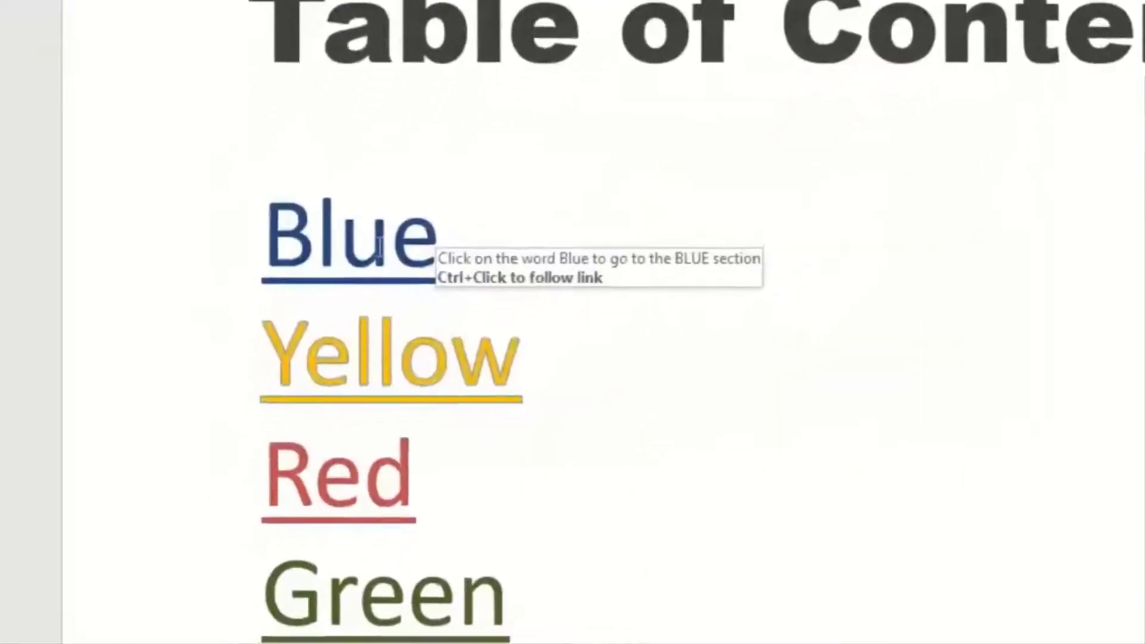
pyautogui.moveTo(449, 295)
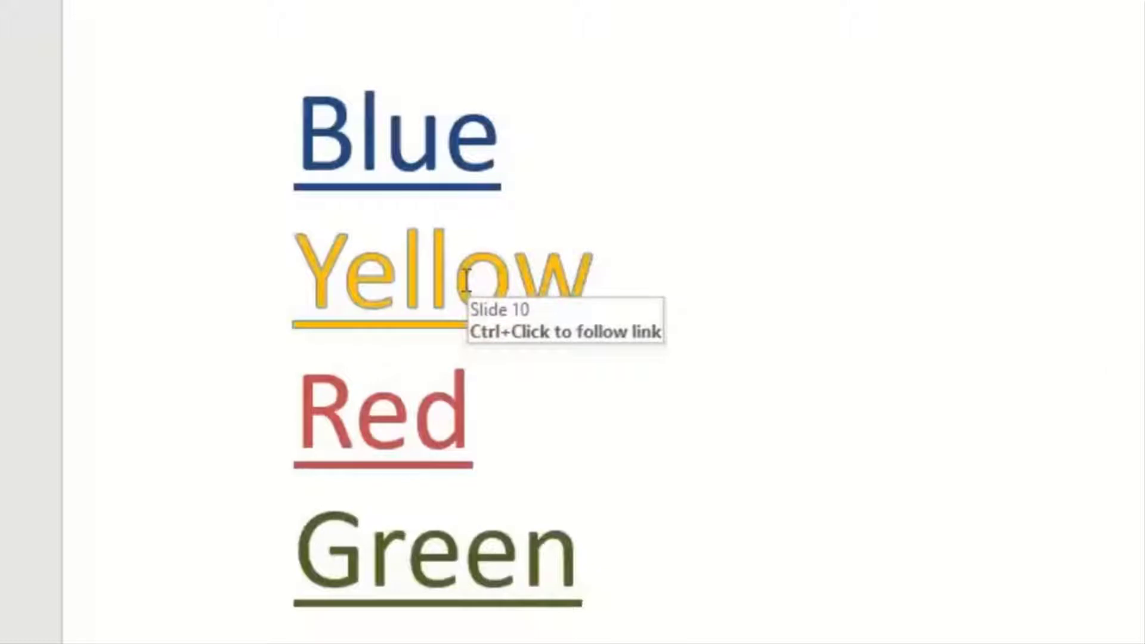
pyautogui.moveTo(418, 154)
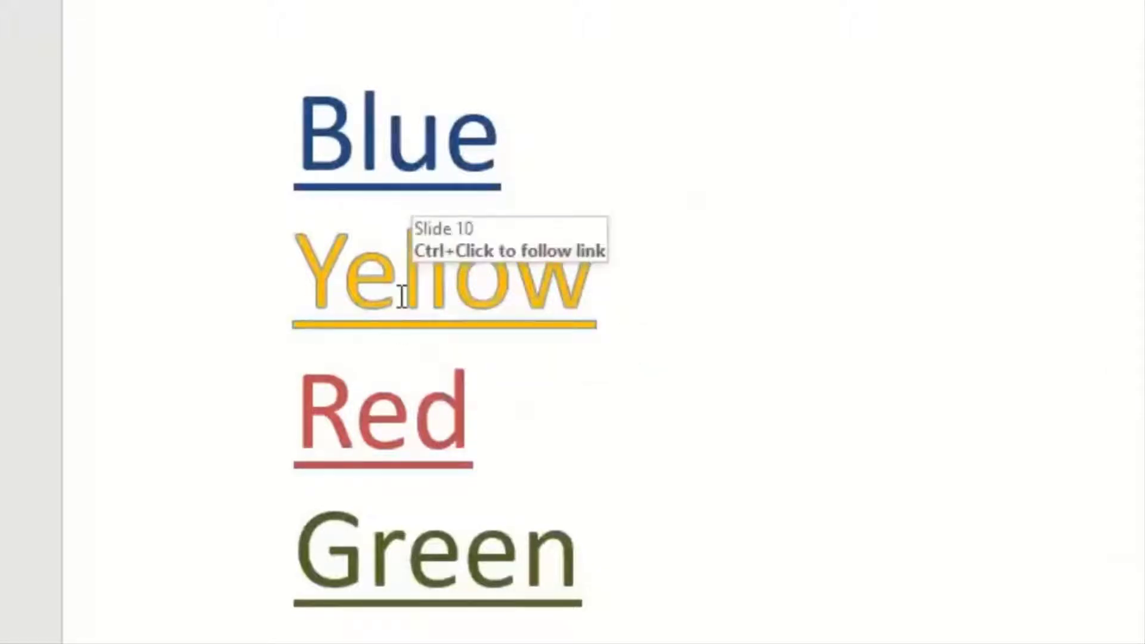
pyautogui.moveTo(396, 516)
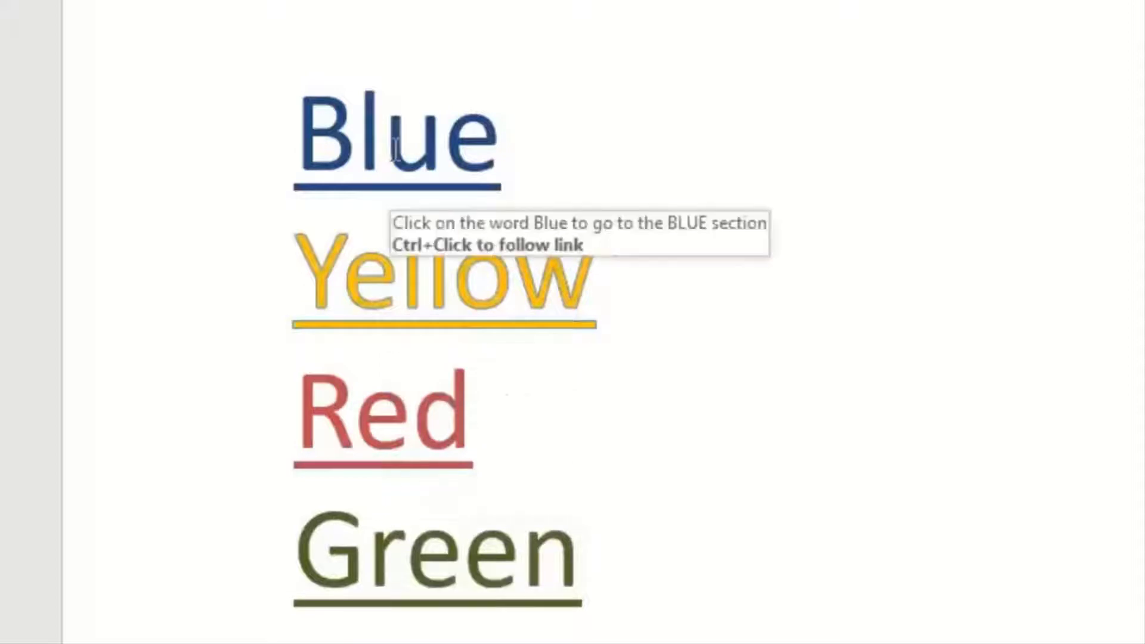